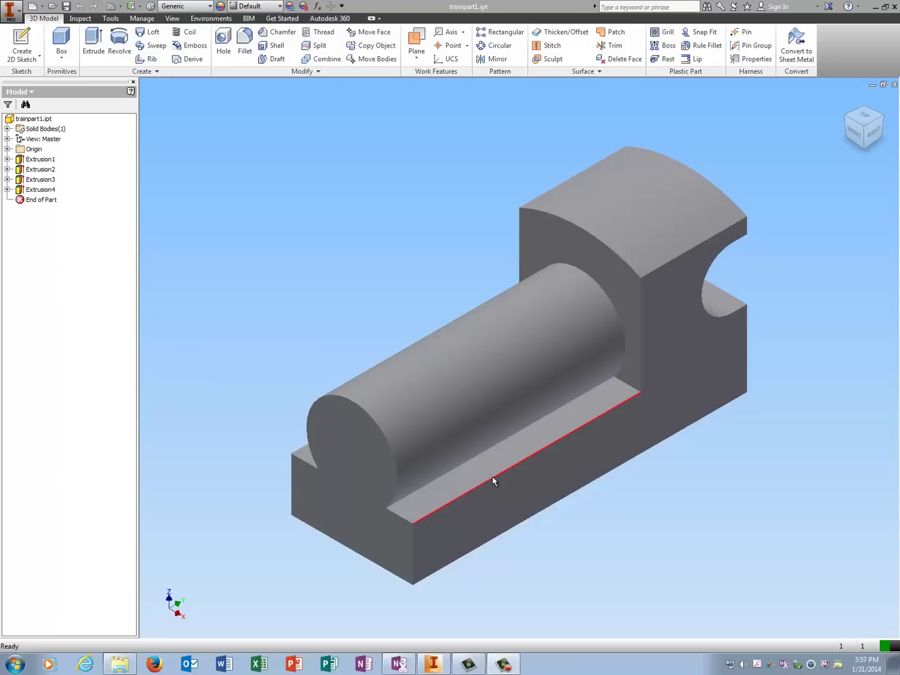
# Step: Bring up the Hole tool in the Modify panel of the 3D Model tab for the train part
pyautogui.moveTo(494, 481)
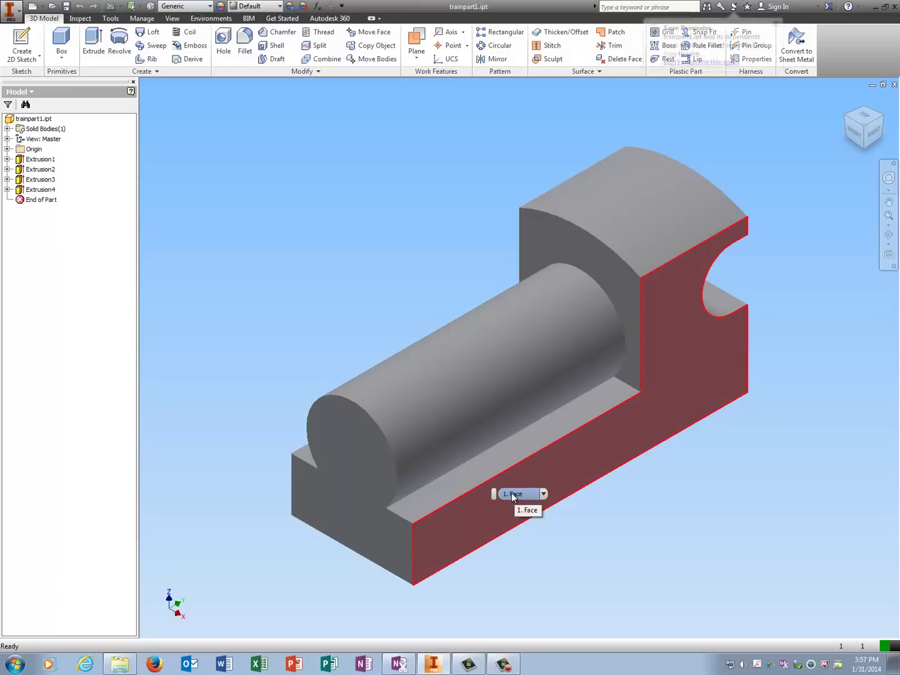
# Step: Set up a 0.25 (1/4-20 UNC) tapped hole with a 118° drill point, 0.875 deep, ending at Distance
pyautogui.click(219, 50)
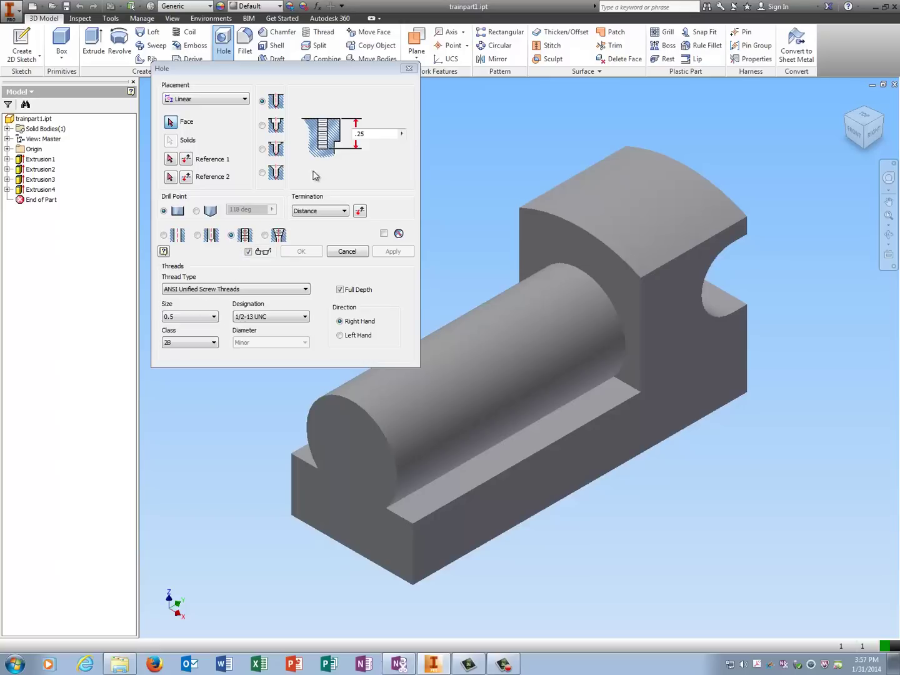
pyautogui.click(204, 322)
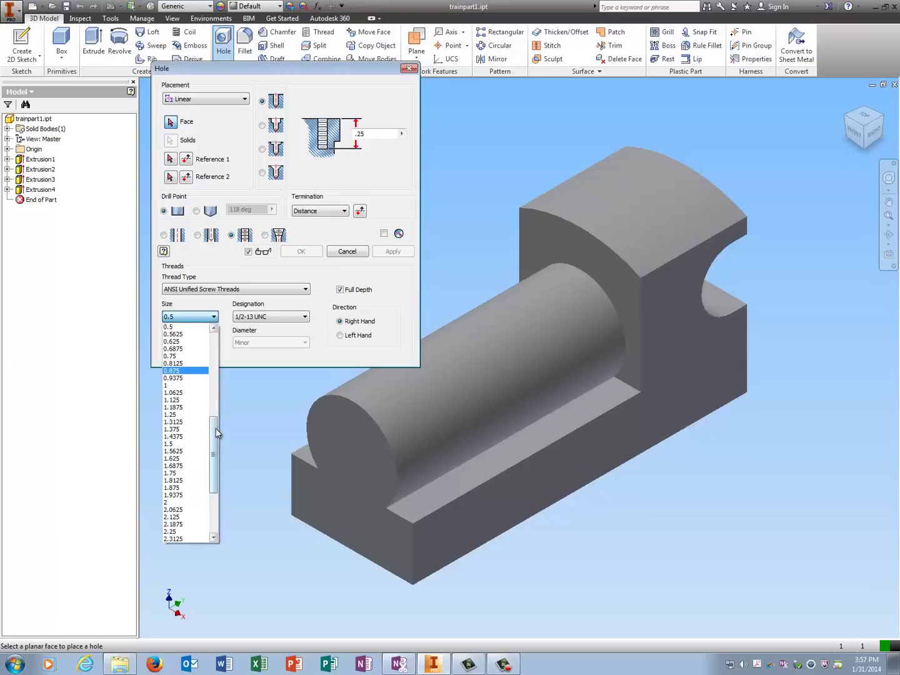
pyautogui.click(181, 415)
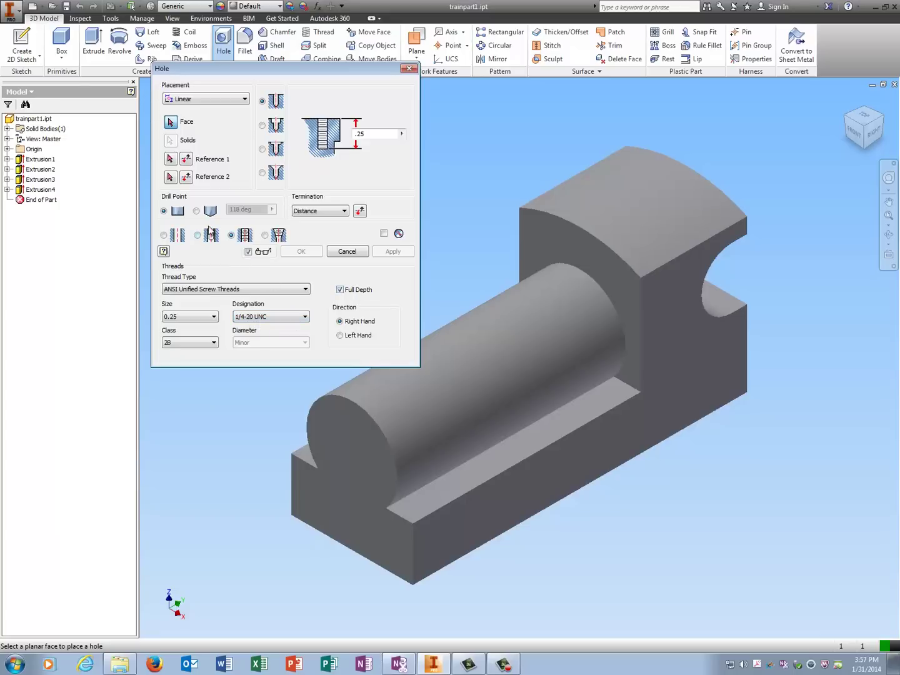
pyautogui.click(196, 211)
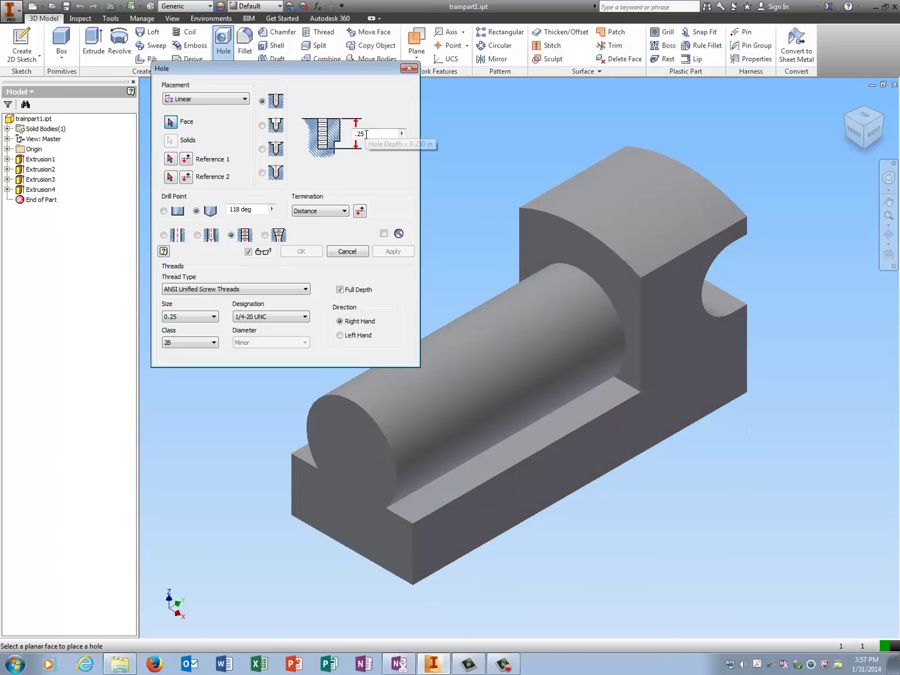
pyautogui.moveTo(366, 134); pyautogui.dragTo(347, 144)
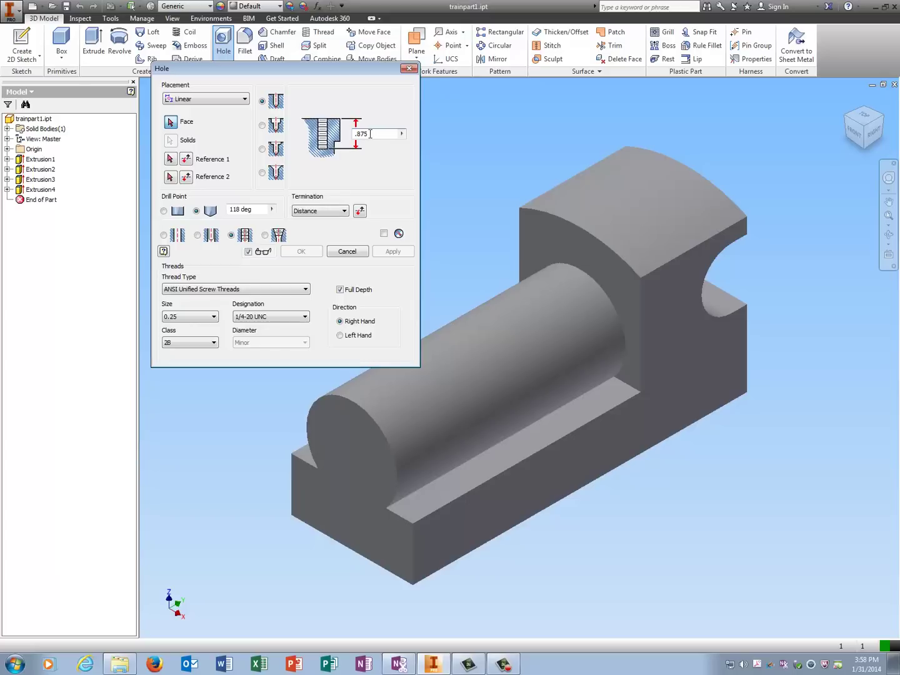
pyautogui.click(343, 210)
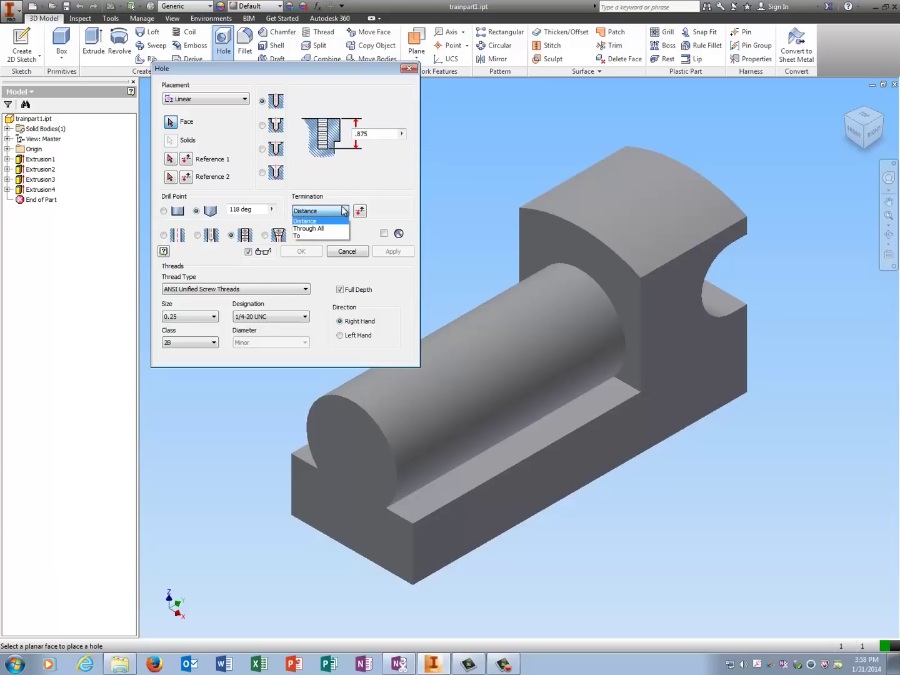
pyautogui.click(318, 227)
pyautogui.click(335, 215)
pyautogui.click(335, 222)
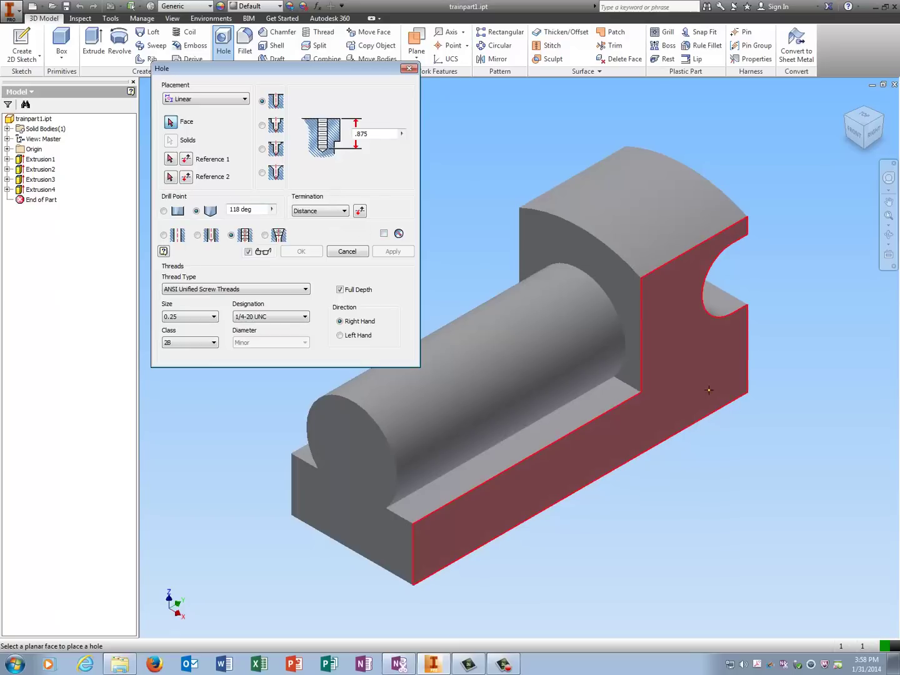
# Step: Place the first tapped hole on the side face, 1 in from the right end and 0.5 in up
pyautogui.click(683, 403)
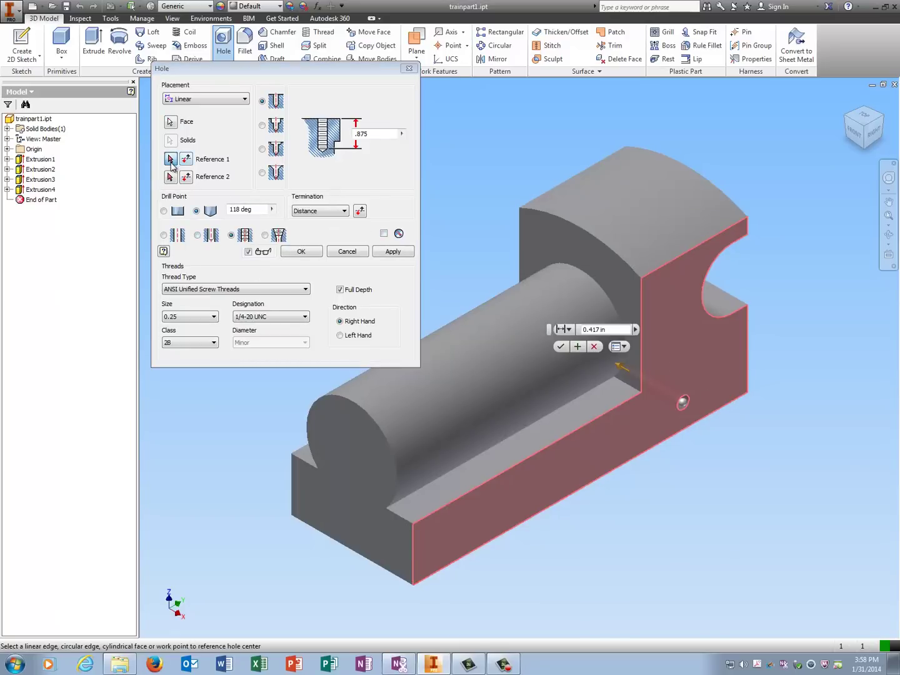
pyautogui.click(747, 366)
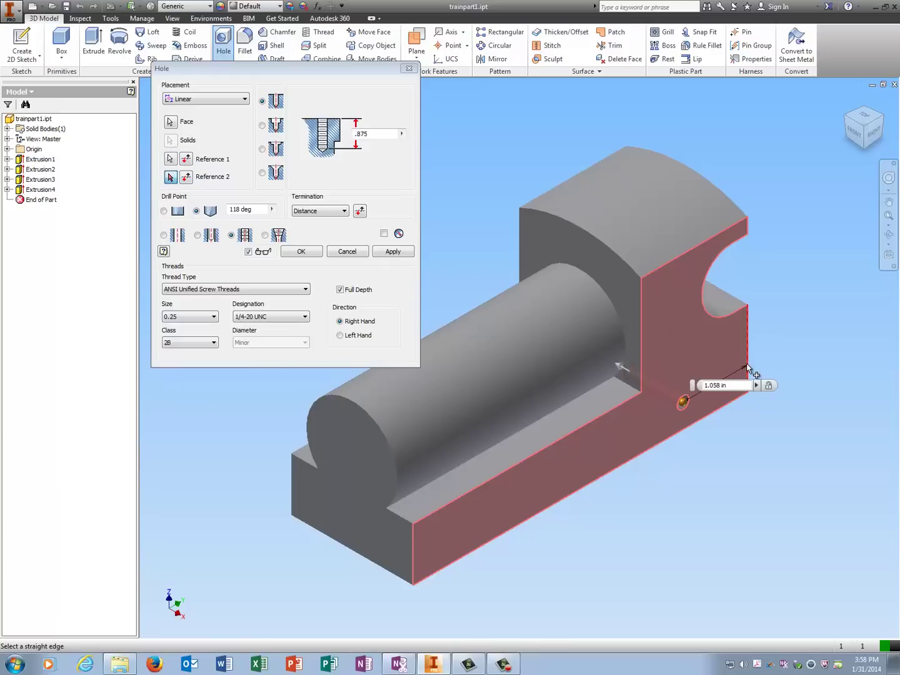
pyautogui.click(717, 390)
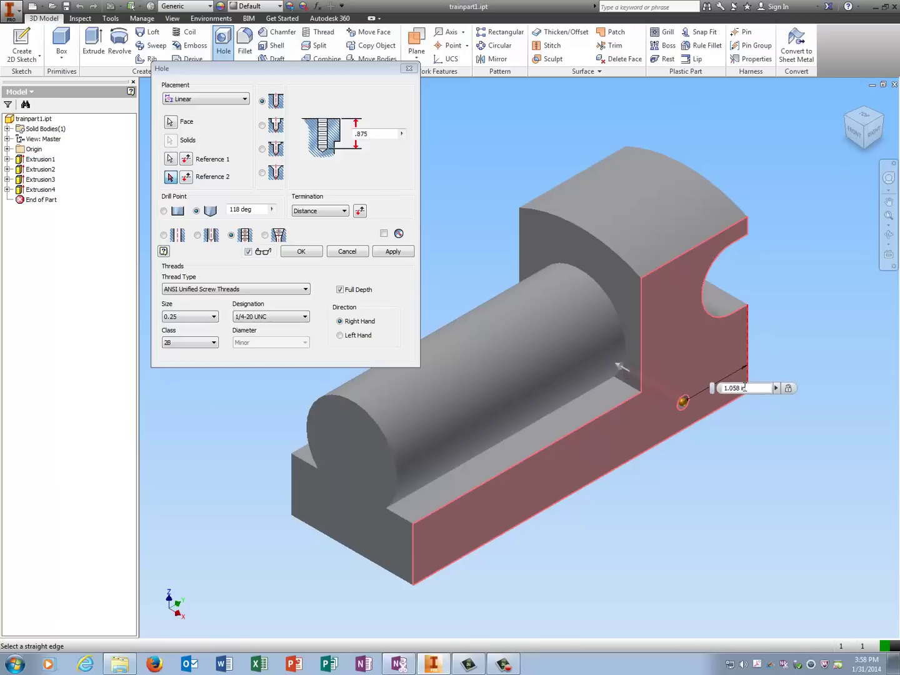
pyautogui.write('1')
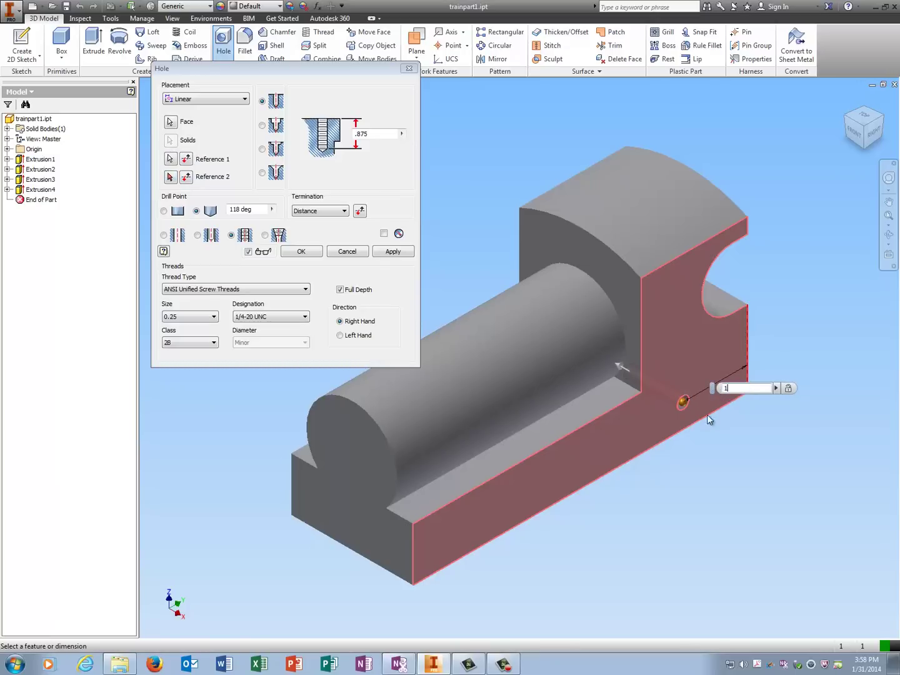
pyautogui.press('Return')
pyautogui.click(692, 425)
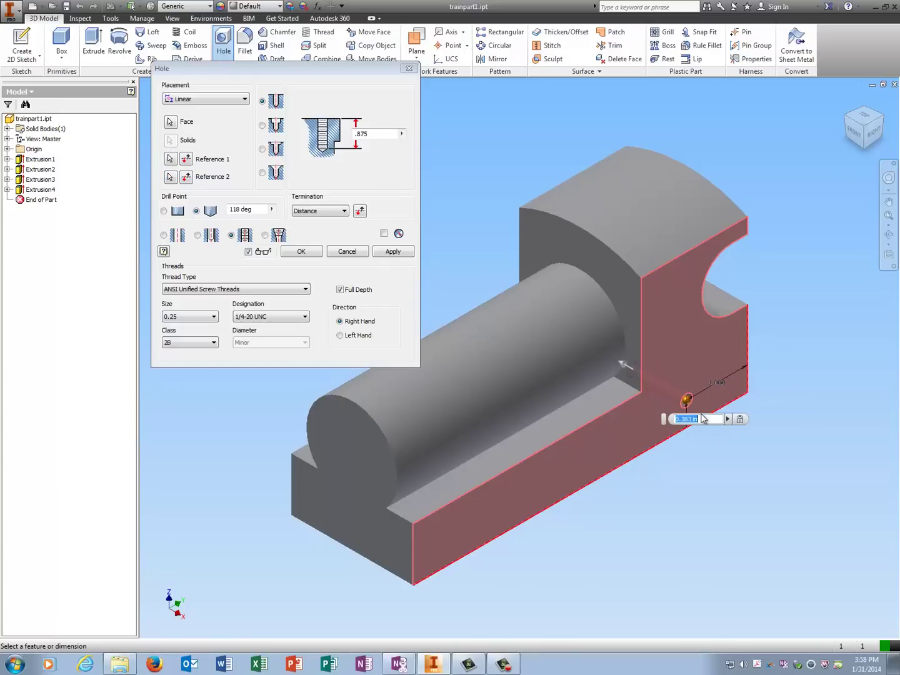
pyautogui.write('.5')
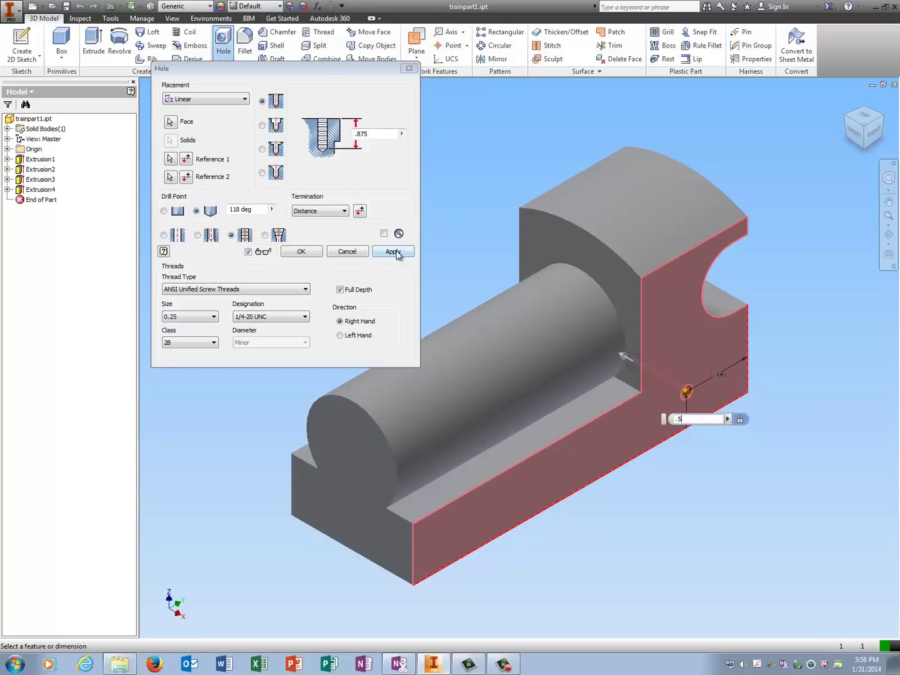
pyautogui.click(395, 252)
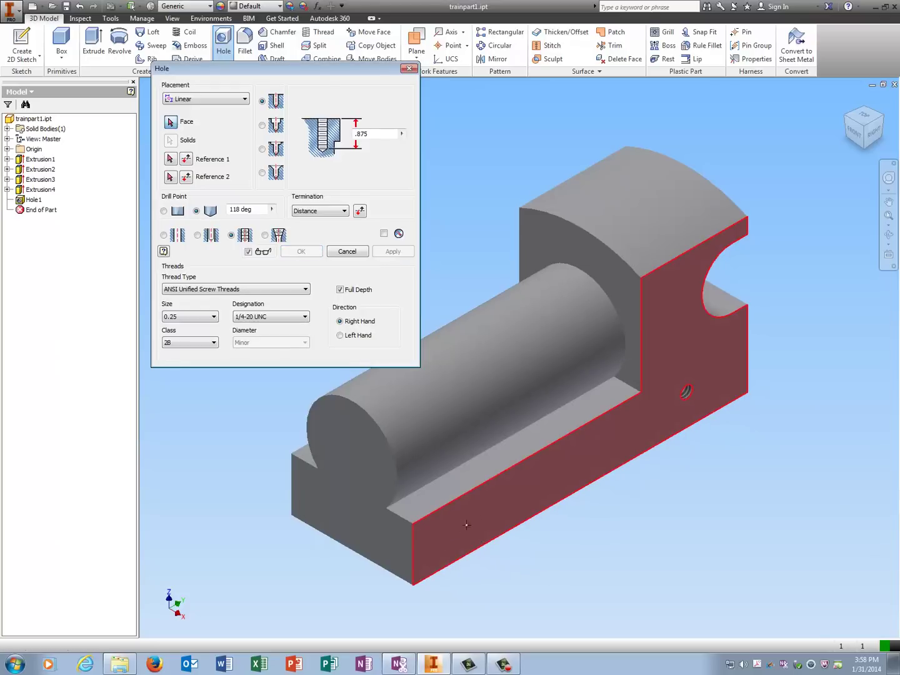
# Step: Add a second tapped hole 1 in from the left end edge and 0.5 in up
pyautogui.click(495, 508)
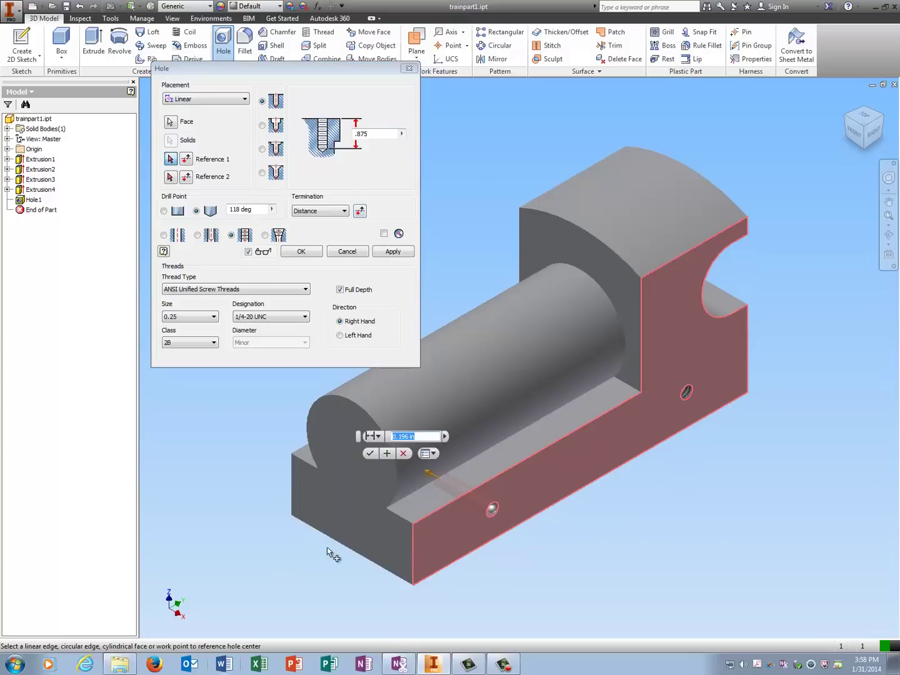
pyautogui.click(413, 555)
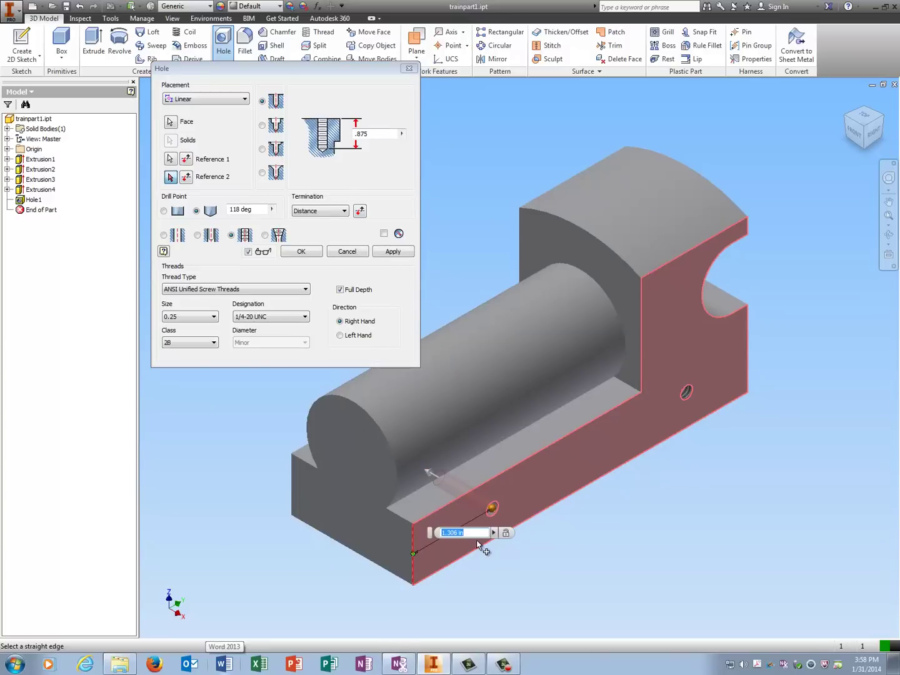
pyautogui.write('1')
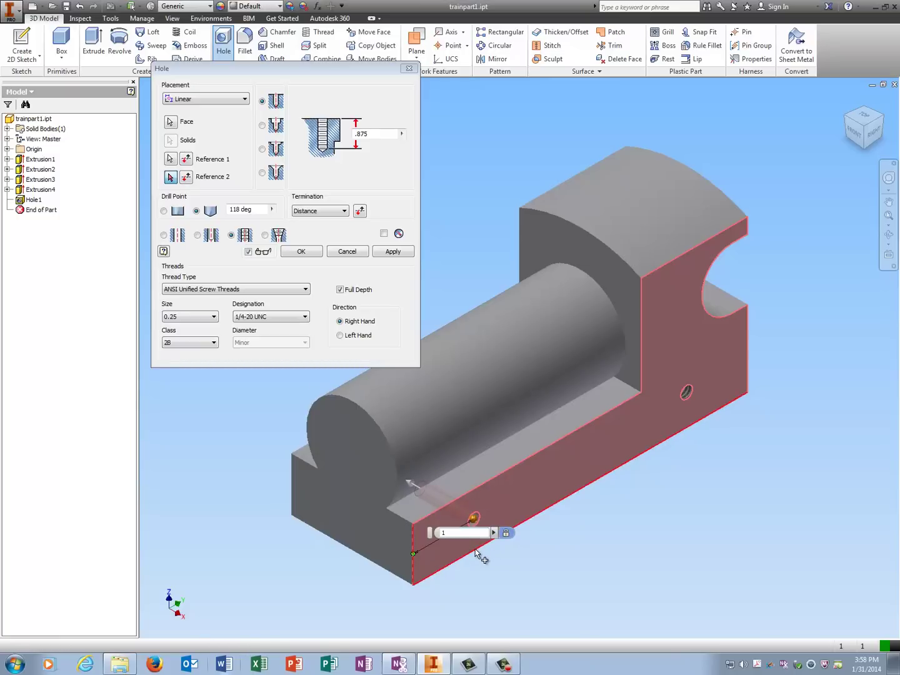
pyautogui.click(475, 549)
pyautogui.write('.5')
pyautogui.click(391, 251)
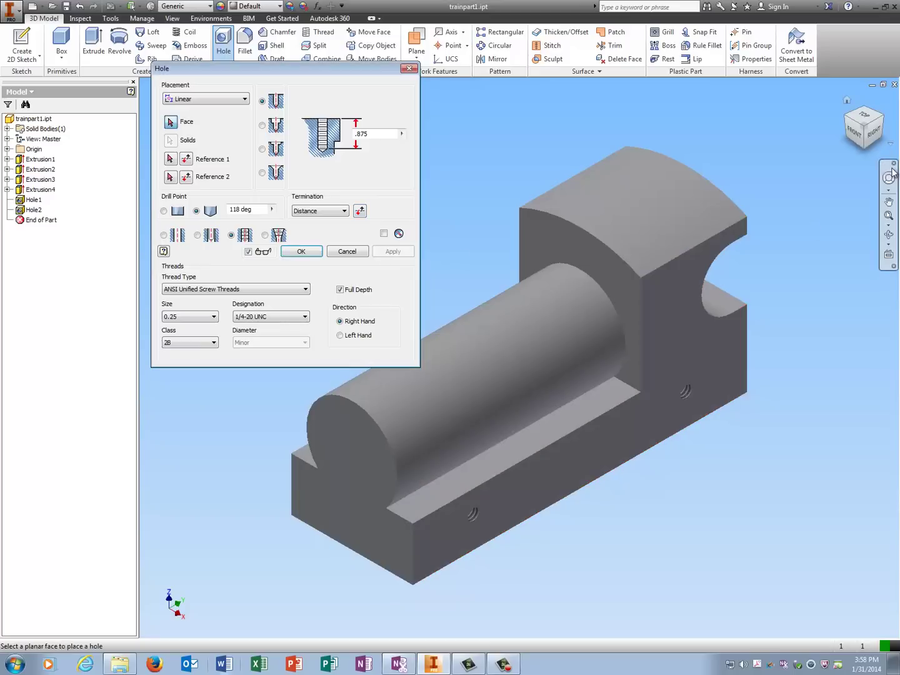
# Step: On the opposite side face, place a tapped hole 1 in from the right end and 0.5 in up
pyautogui.click(848, 125)
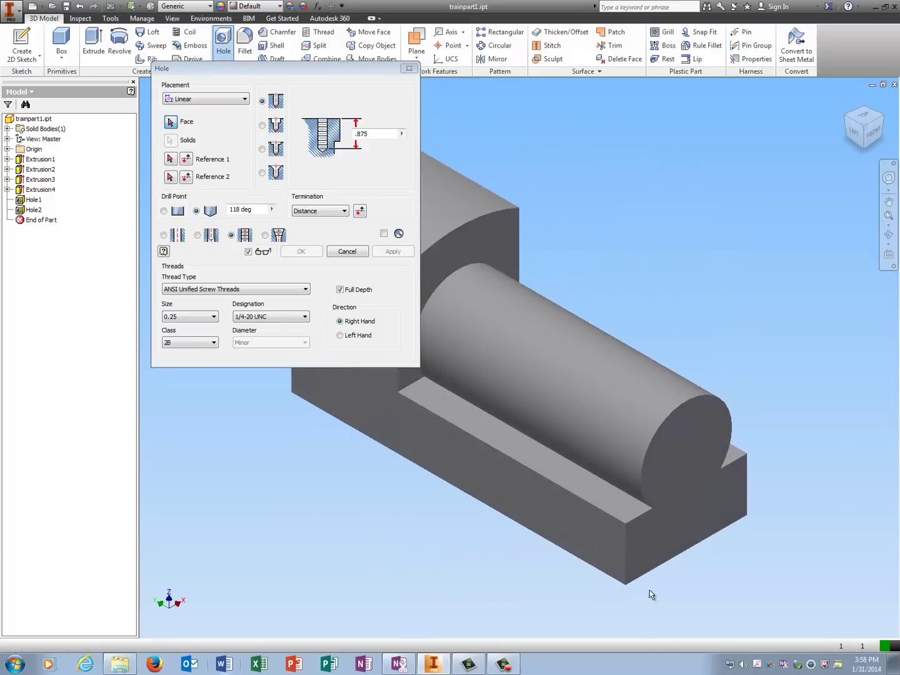
pyautogui.click(561, 525)
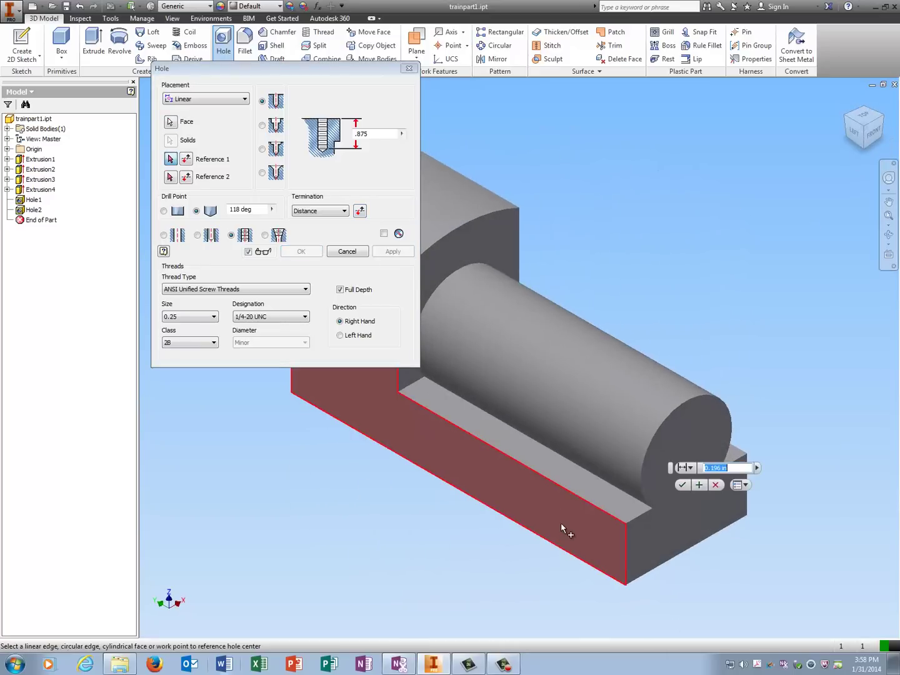
pyautogui.click(626, 555)
pyautogui.write('1')
pyautogui.press('Return')
pyautogui.click(597, 572)
pyautogui.write('.5')
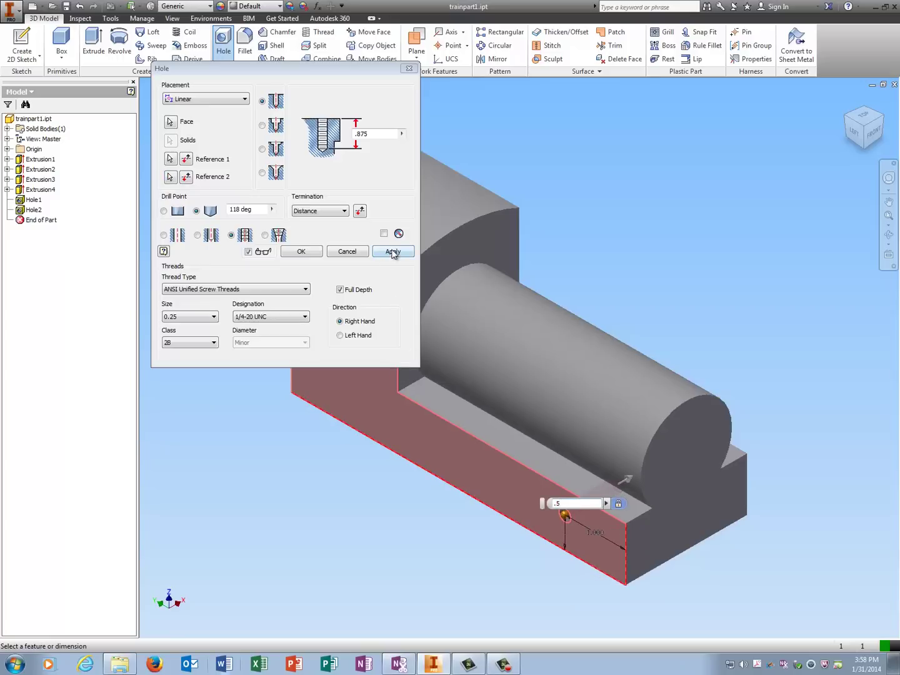
pyautogui.click(393, 250)
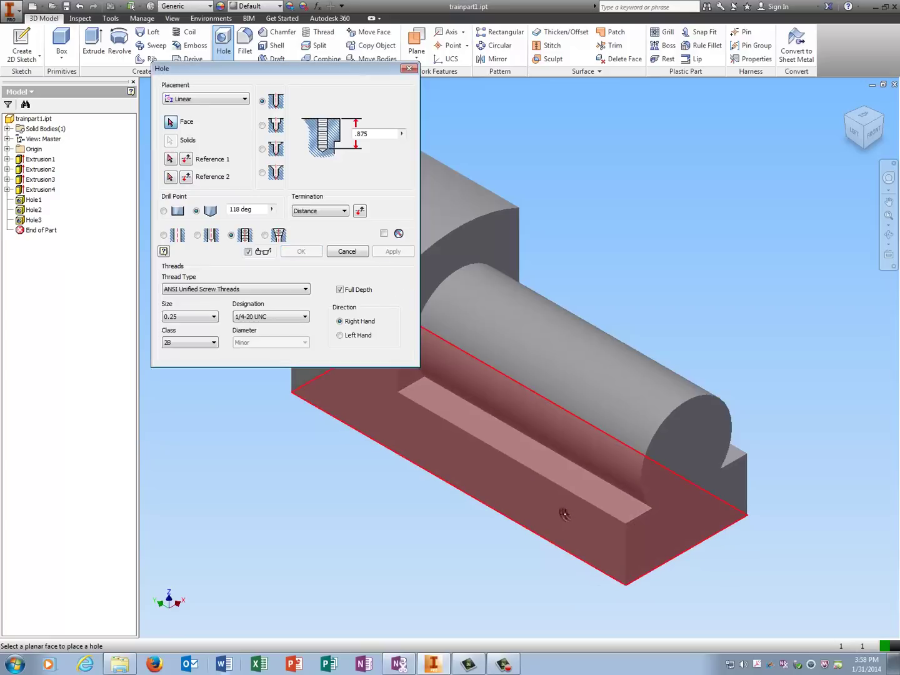
# Step: Add a fourth tapped hole 1 in from the left end edge and 0.5 in up
pyautogui.click(316, 383)
pyautogui.click(292, 378)
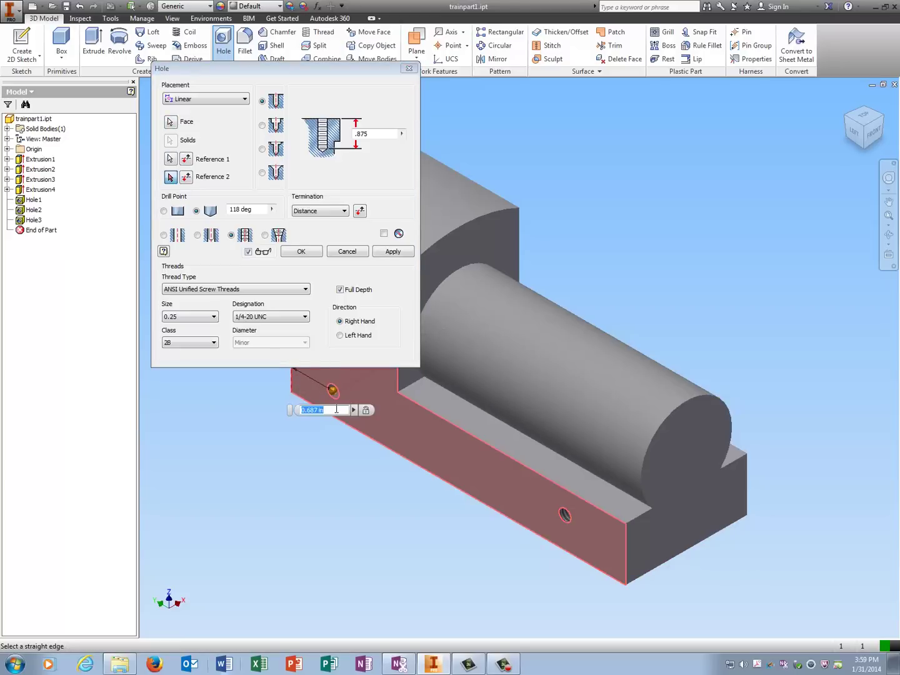
pyautogui.write('1')
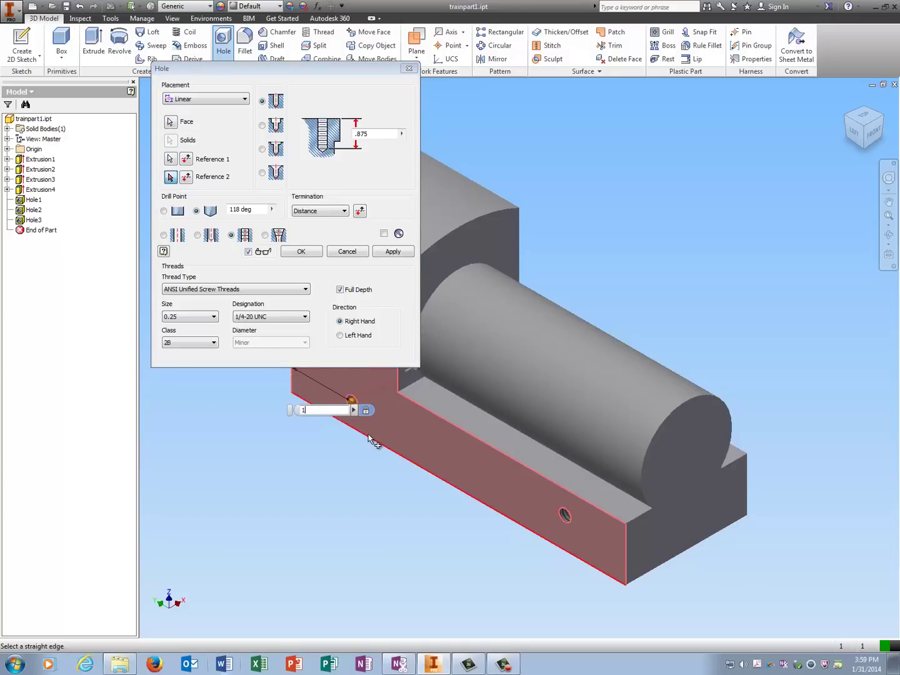
pyautogui.click(368, 440)
pyautogui.write('.5')
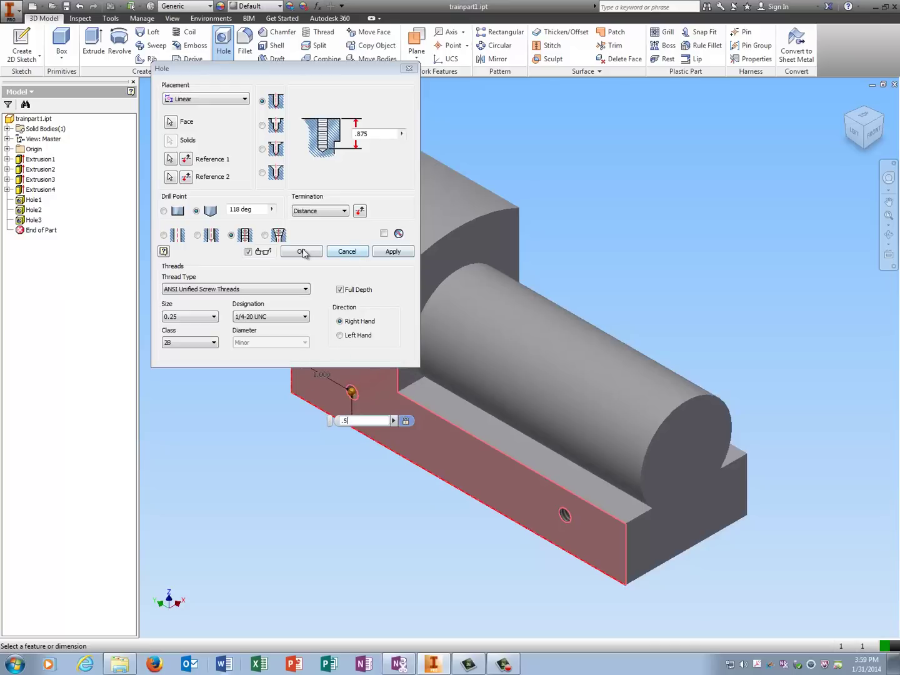
pyautogui.click(392, 253)
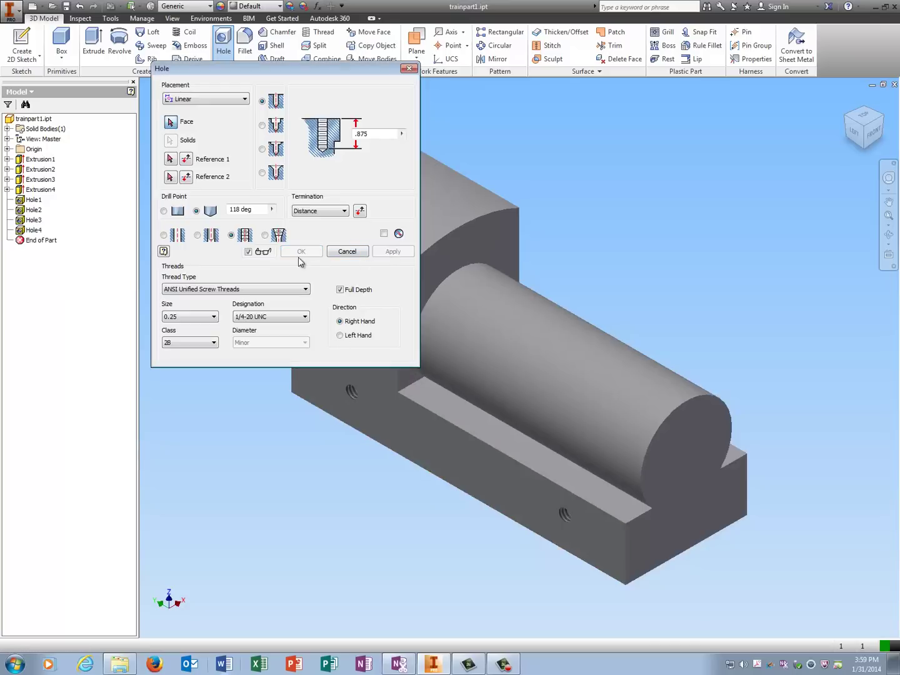
pyautogui.click(408, 70)
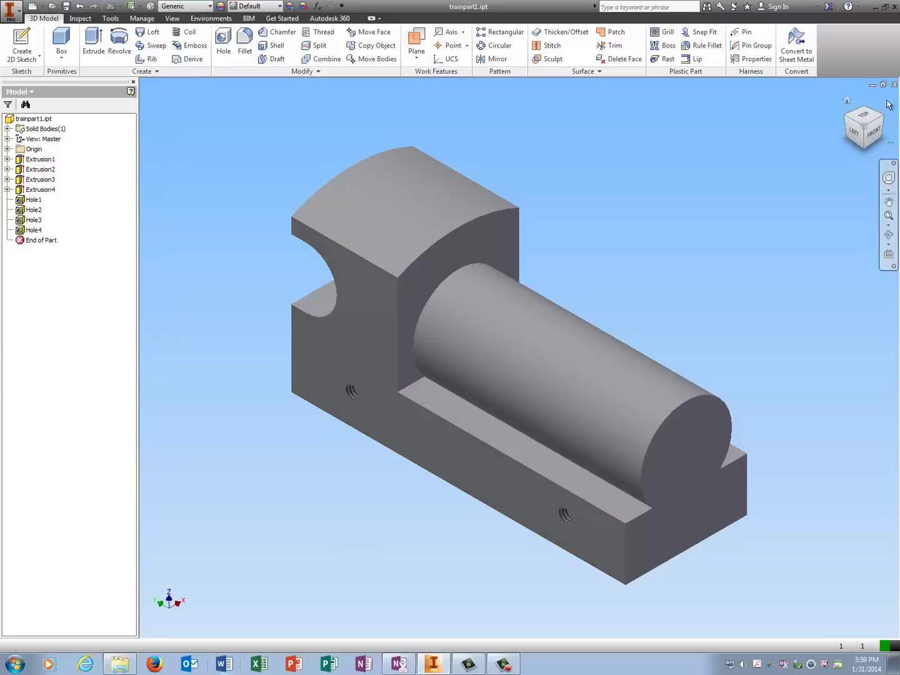
pyautogui.click(858, 134)
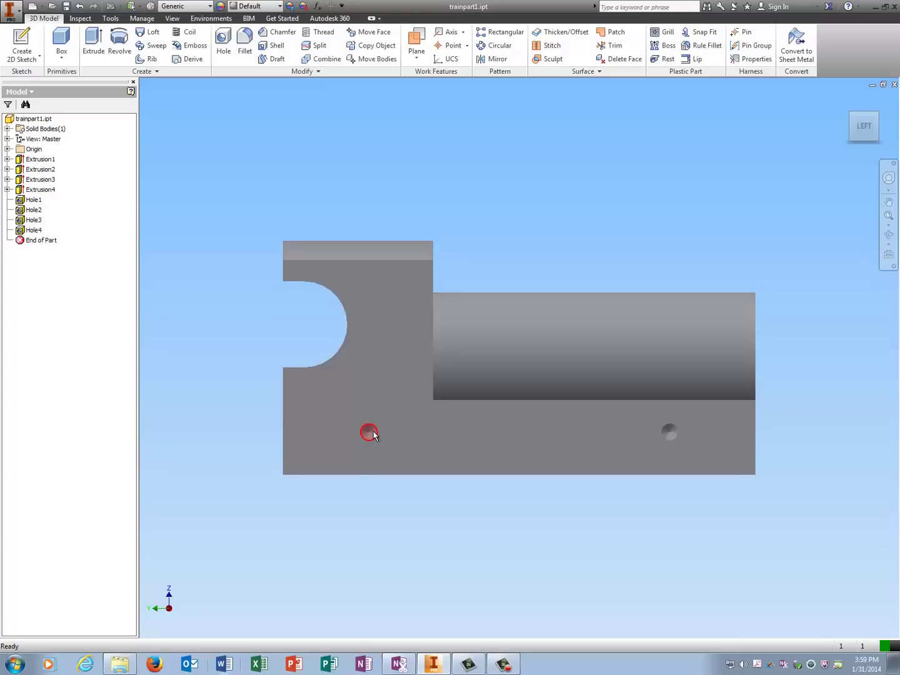
pyautogui.click(876, 120)
pyautogui.click(862, 115)
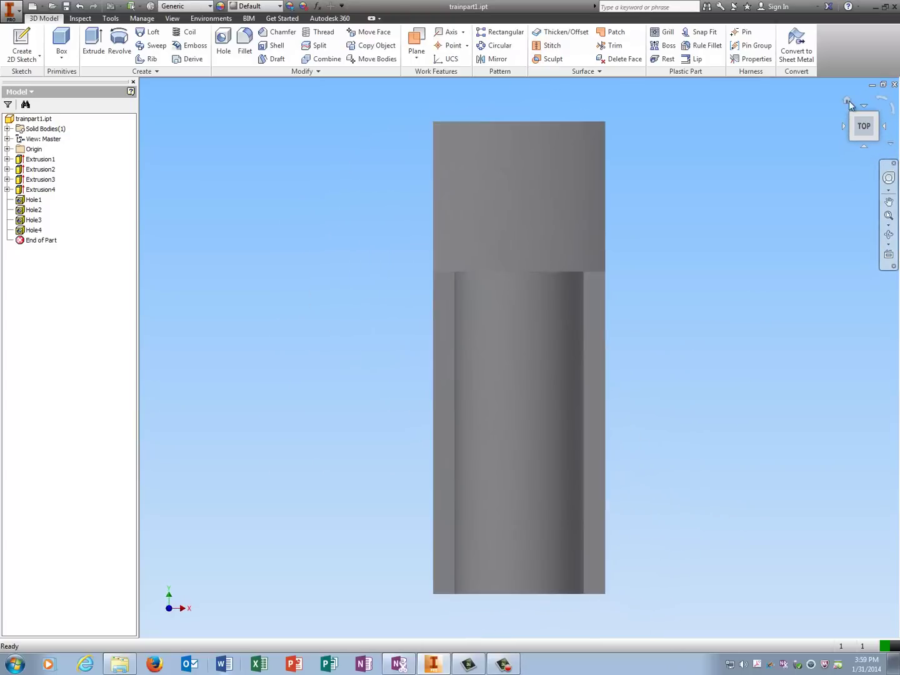
pyautogui.click(848, 102)
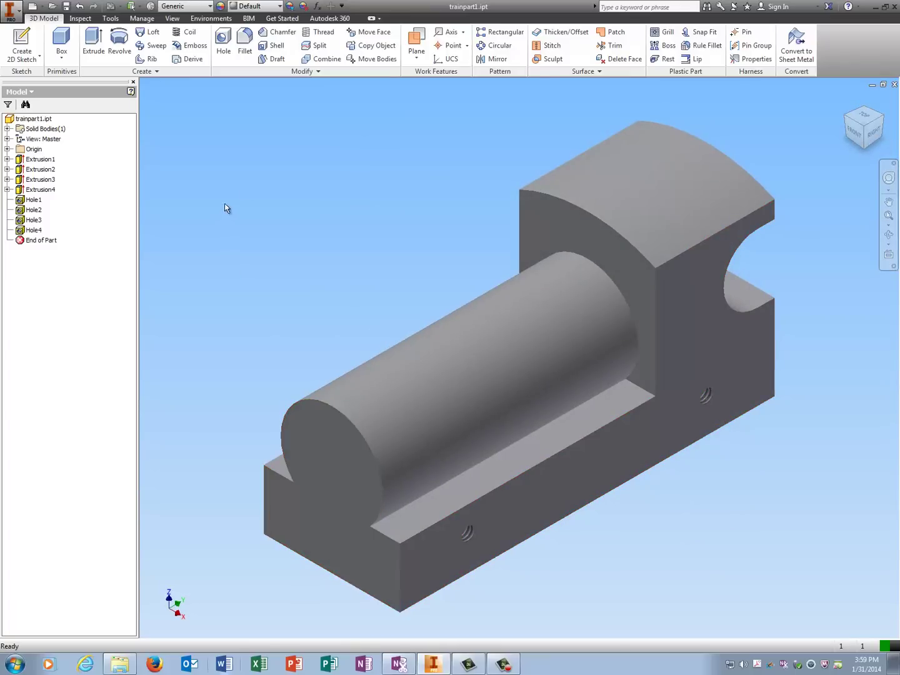
# Step: Start a new plain drilled hole with 0.125 in diameter and 0.125 in depth
pyautogui.click(223, 43)
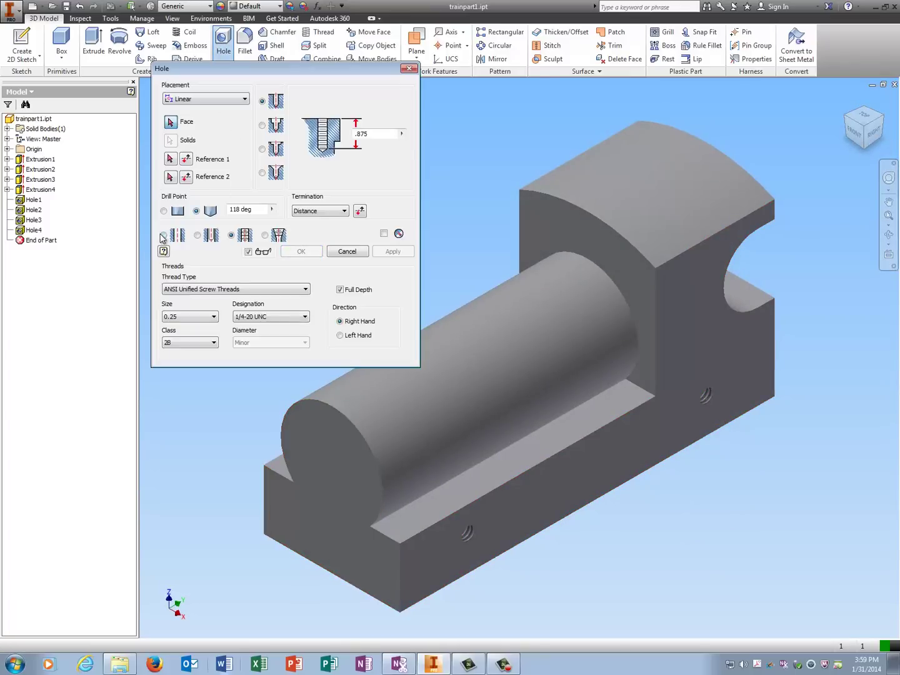
pyautogui.click(165, 235)
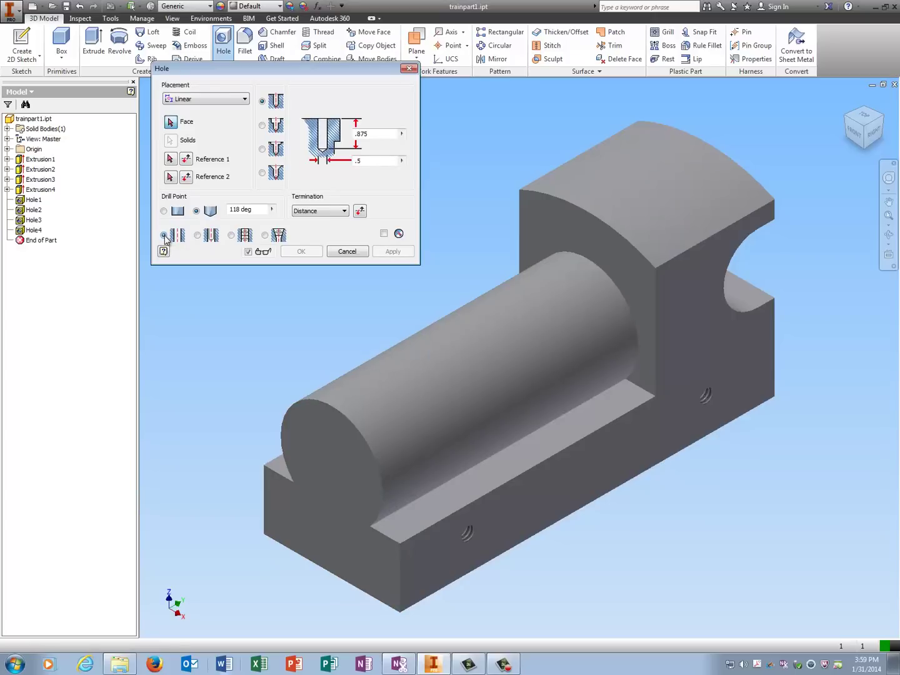
pyautogui.doubleClick(369, 134)
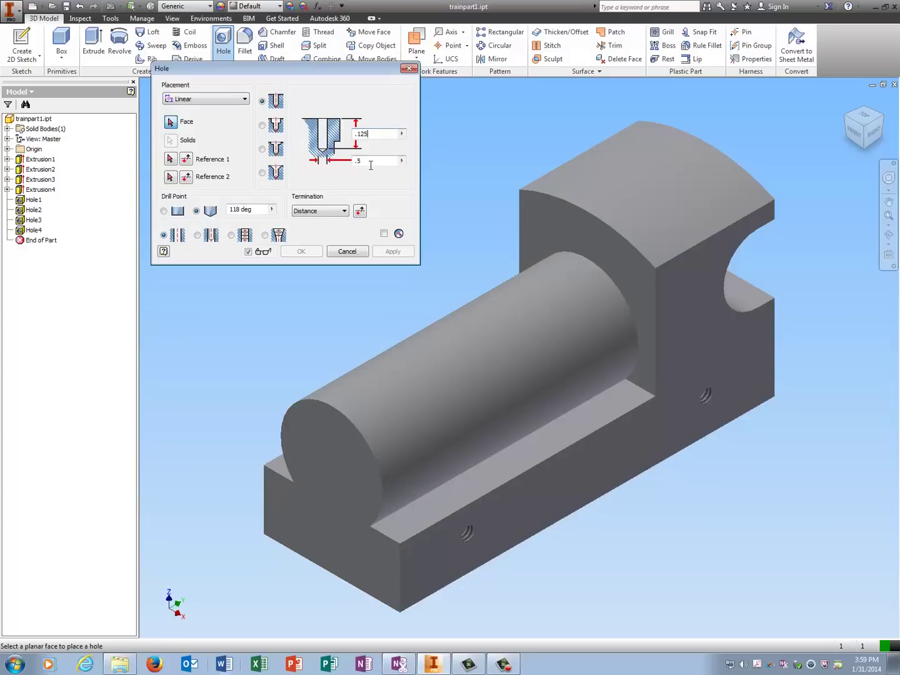
pyautogui.doubleClick(345, 160)
# Step: Drill the first 0.125 in hole on the front end face, 1 in from the left edge
pyautogui.click(323, 507)
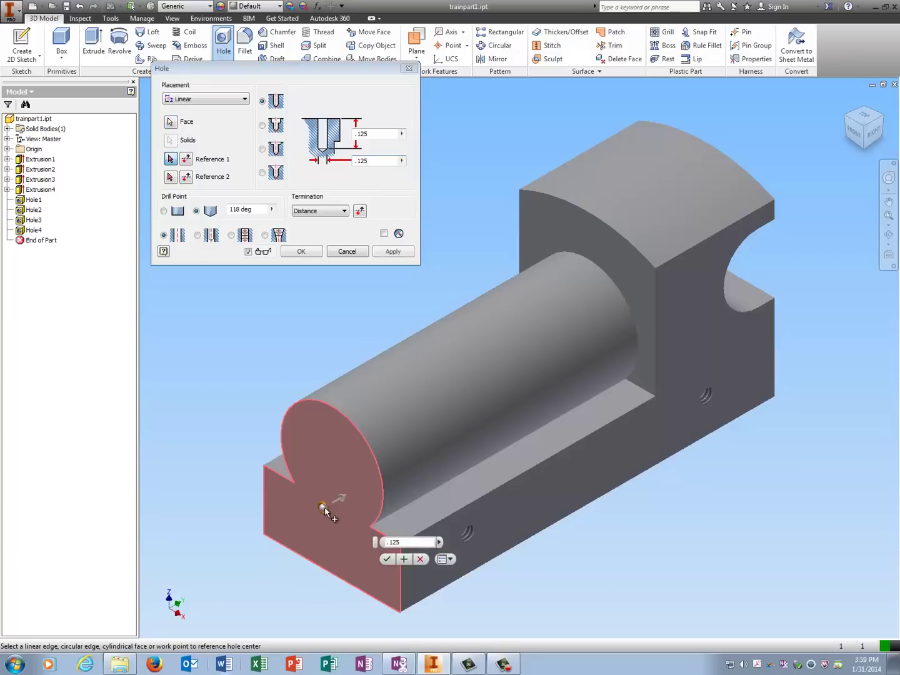
pyautogui.click(263, 487)
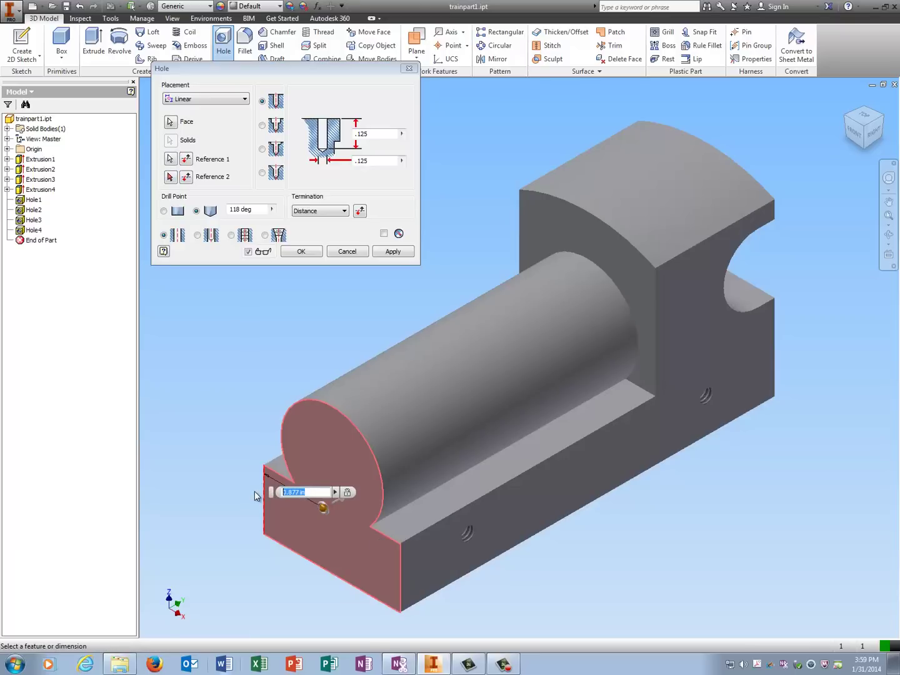
pyautogui.write('1')
pyautogui.press('Return')
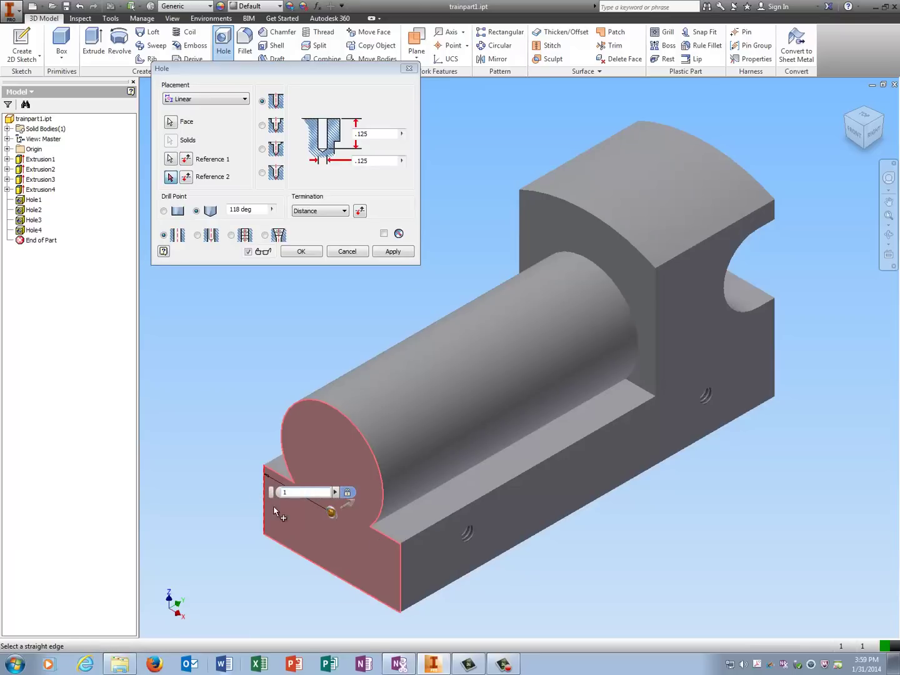
pyautogui.click(318, 566)
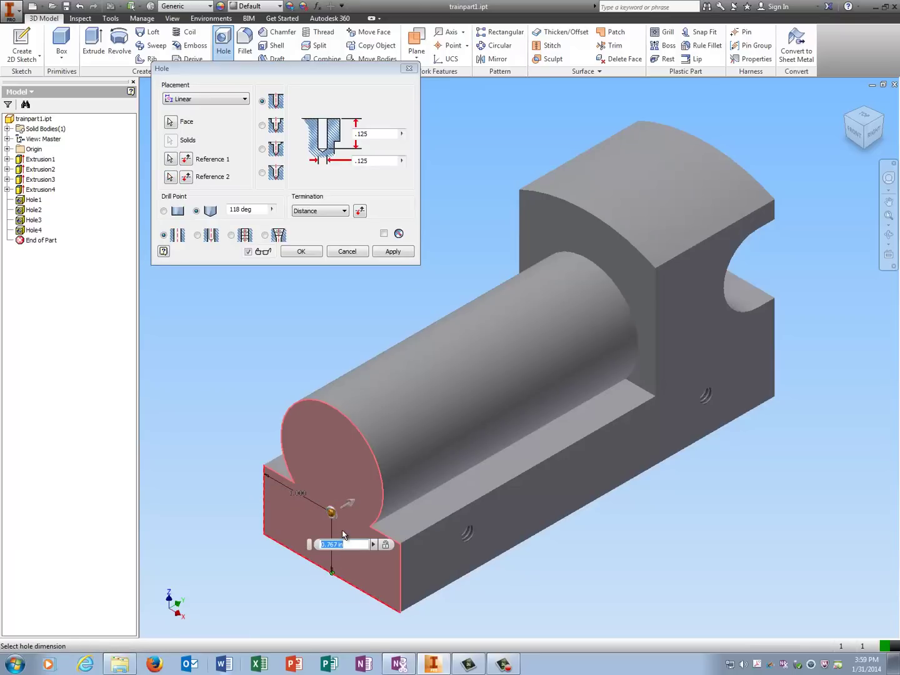
pyautogui.write('.625')
pyautogui.click(397, 251)
# Step: Drill a second hole .375 from the left edge and .125 from the bottom edge
pyautogui.click(280, 527)
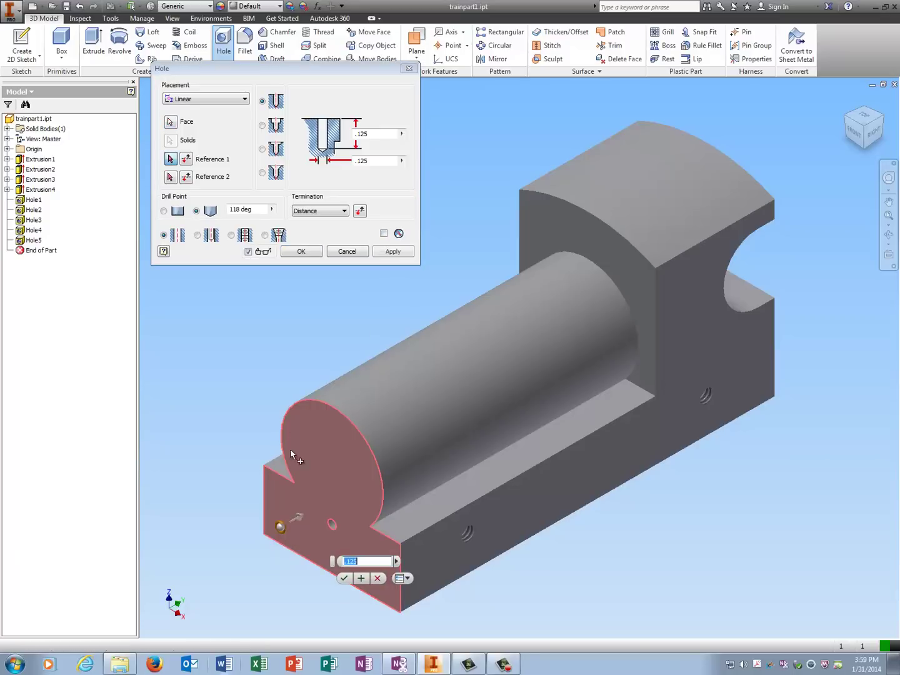
pyautogui.click(263, 519)
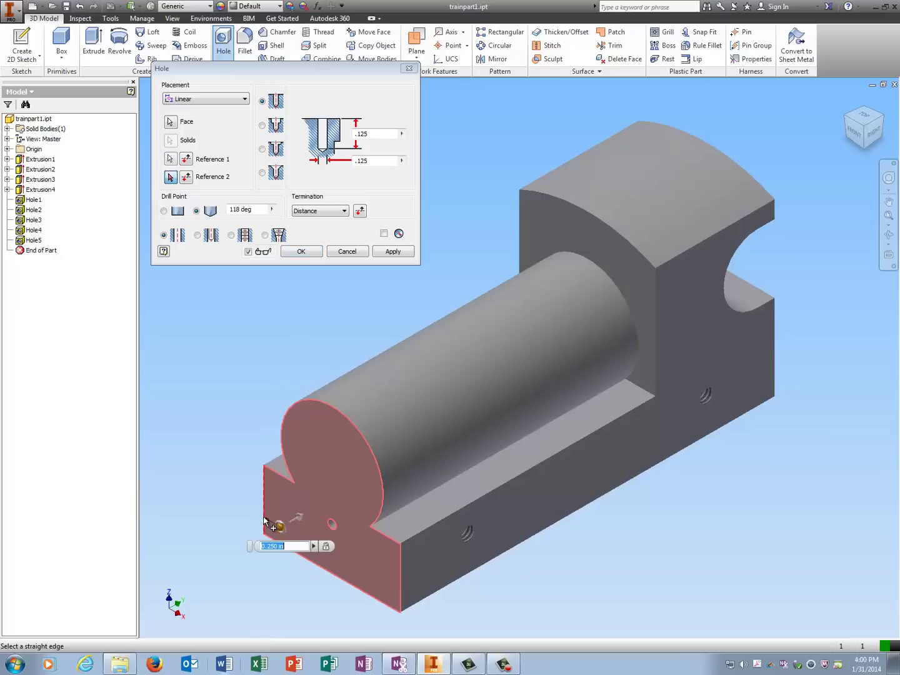
pyautogui.write('.375')
pyautogui.press('Return')
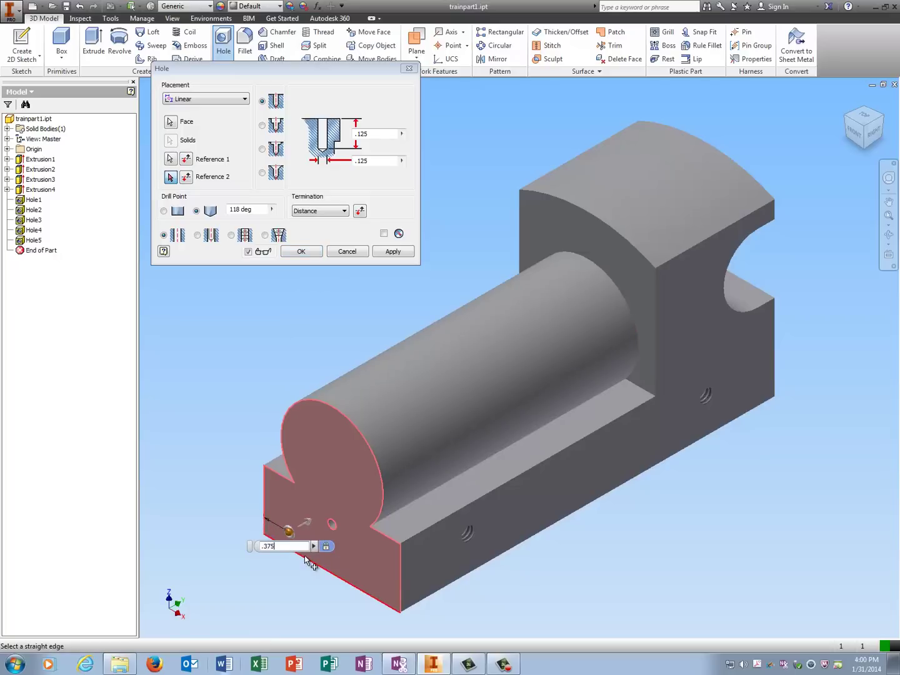
pyautogui.click(305, 560)
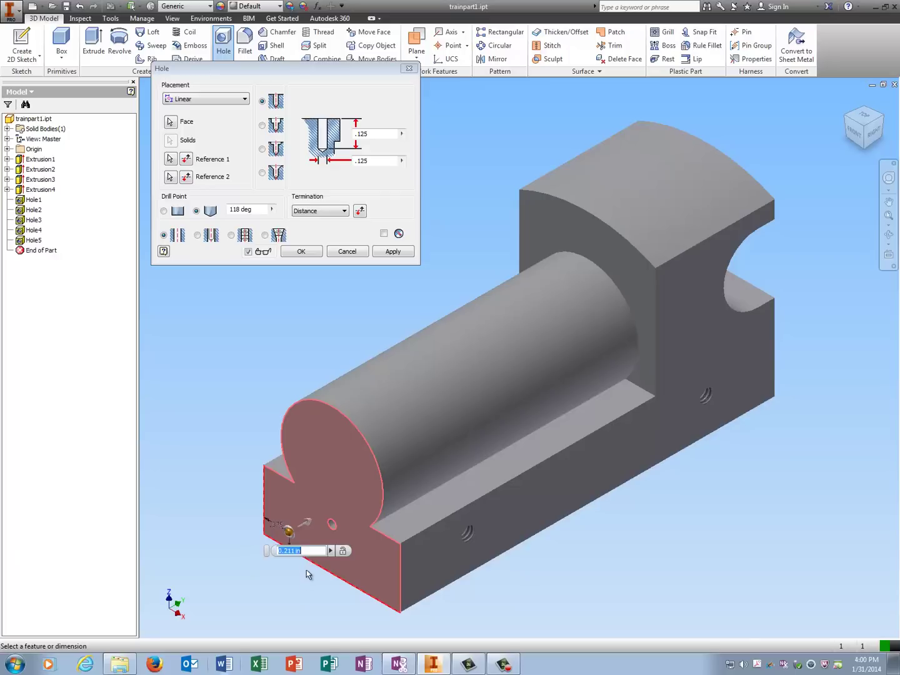
pyautogui.write('.125')
pyautogui.press('Return')
pyautogui.click(383, 250)
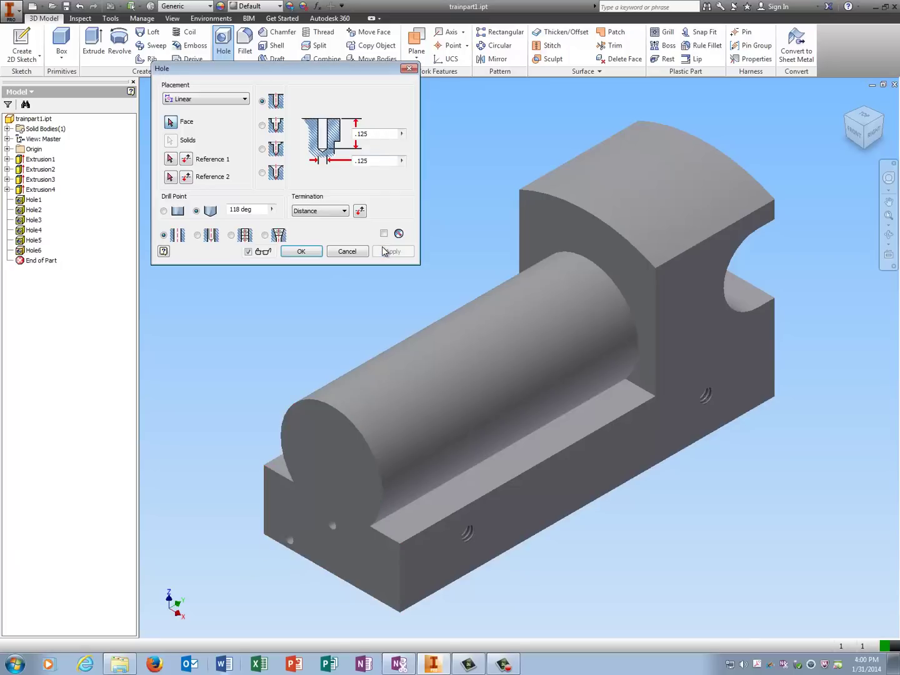
# Step: Drill a third hole .375 from the right edge, then close the Hole dialog
pyautogui.click(371, 585)
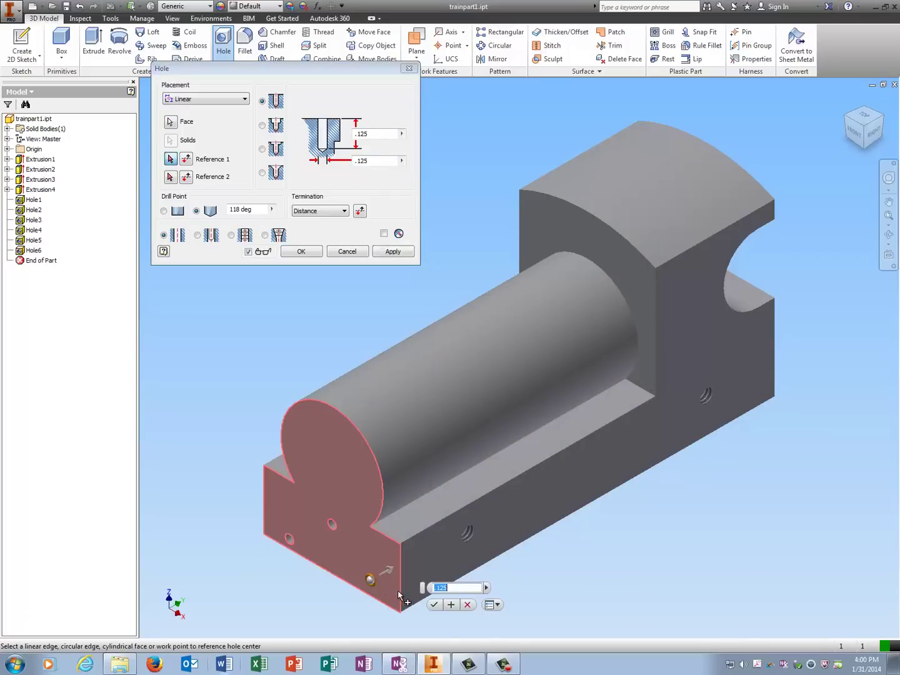
pyautogui.click(400, 587)
pyautogui.write('.375')
pyautogui.press('Tab')
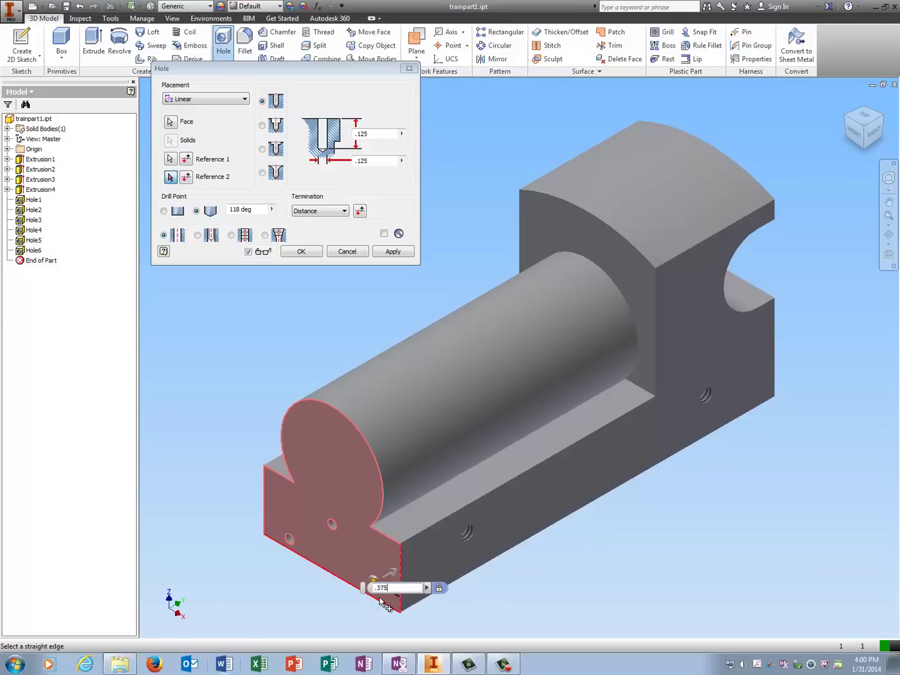
pyautogui.click(380, 601)
pyautogui.write('.12')
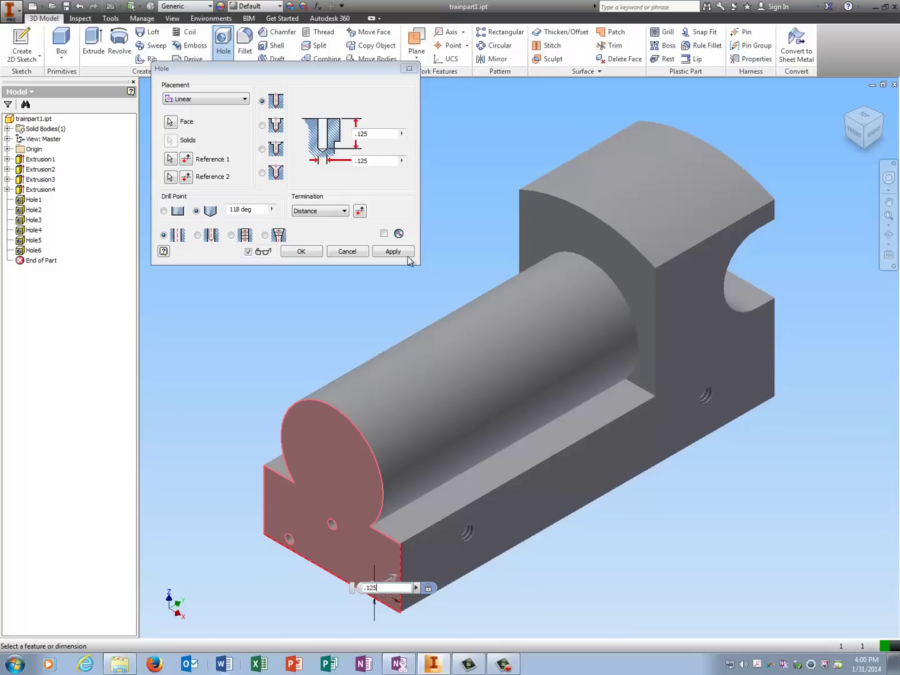
pyautogui.click(397, 251)
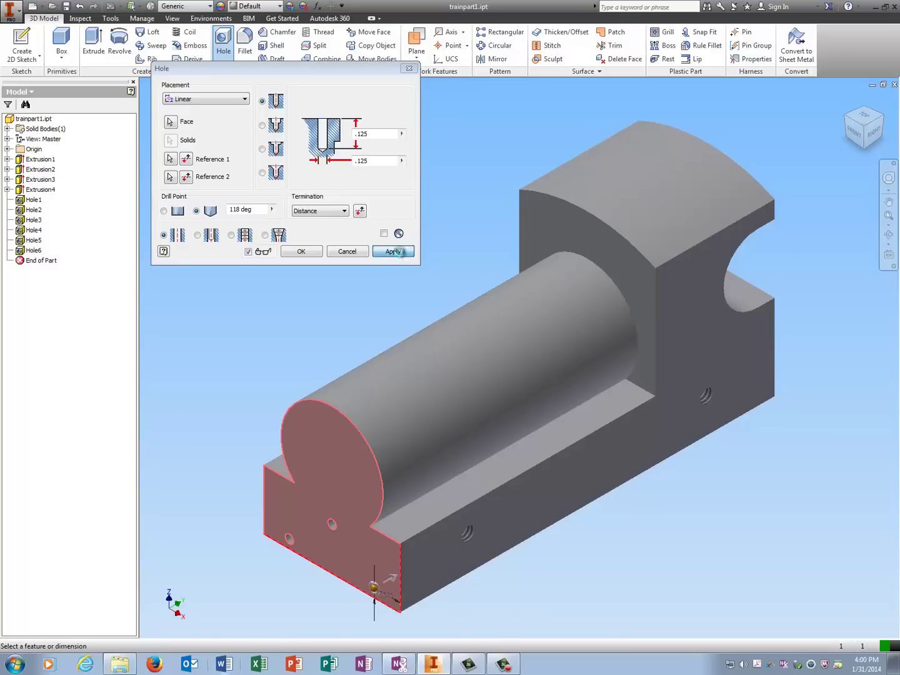
pyautogui.click(855, 142)
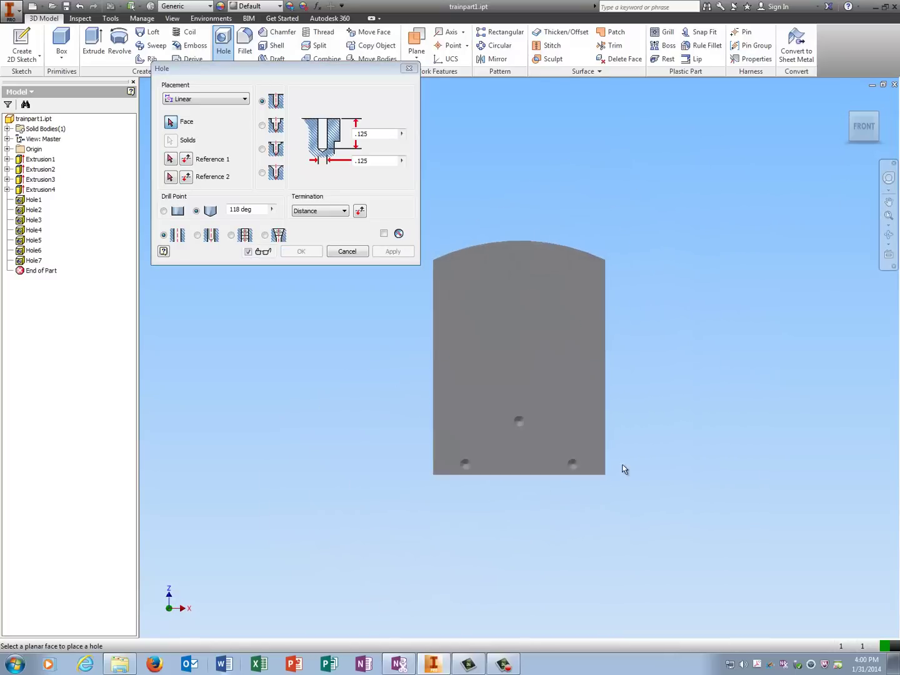
pyautogui.click(410, 68)
# Step: Start a 0.25 in diameter drilled hole, about 0.5 in deep, on the back end face
pyautogui.click(849, 99)
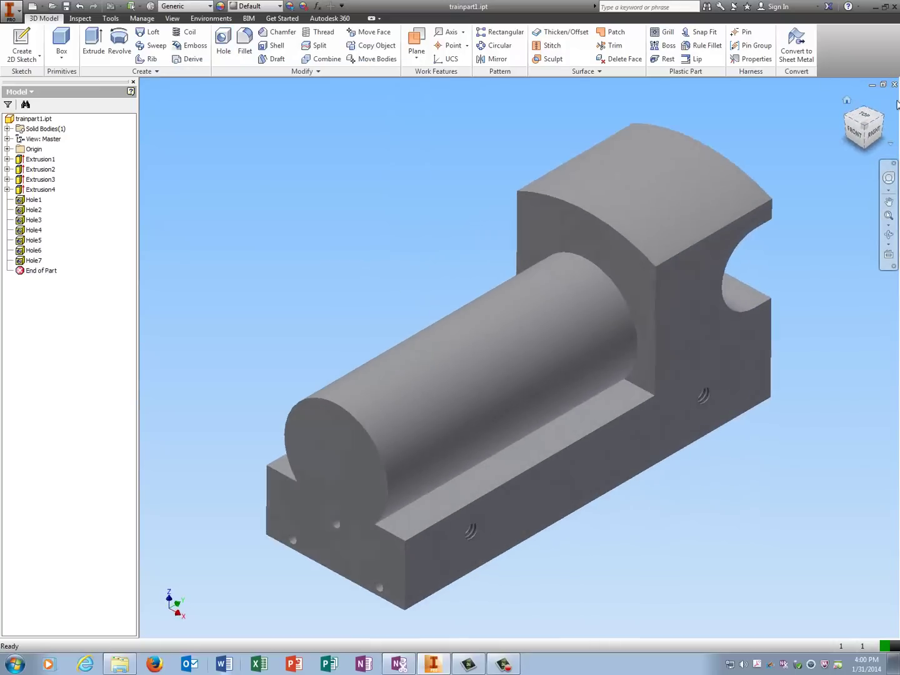
pyautogui.click(891, 123)
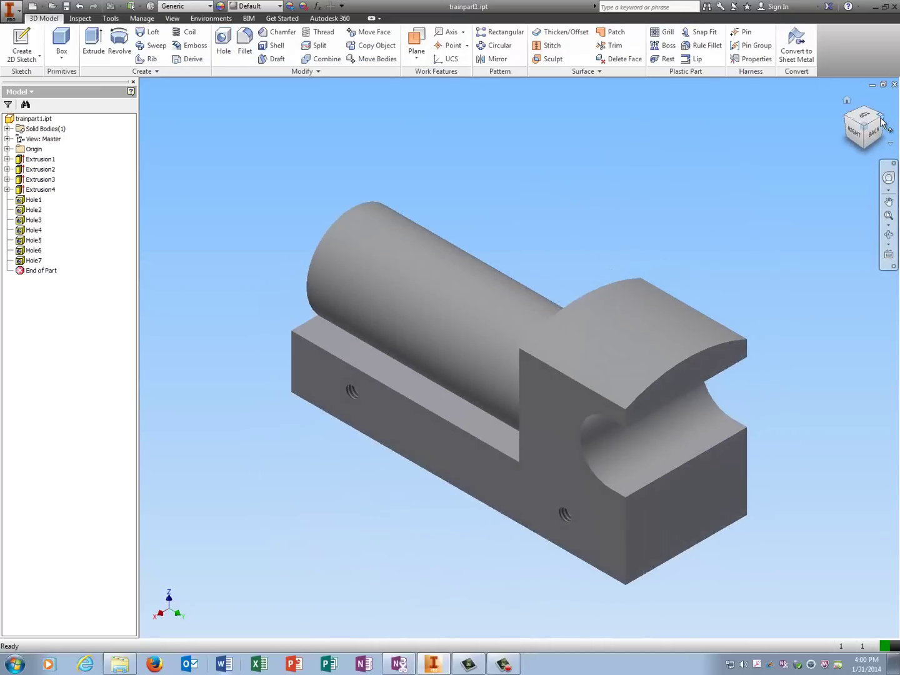
pyautogui.click(224, 42)
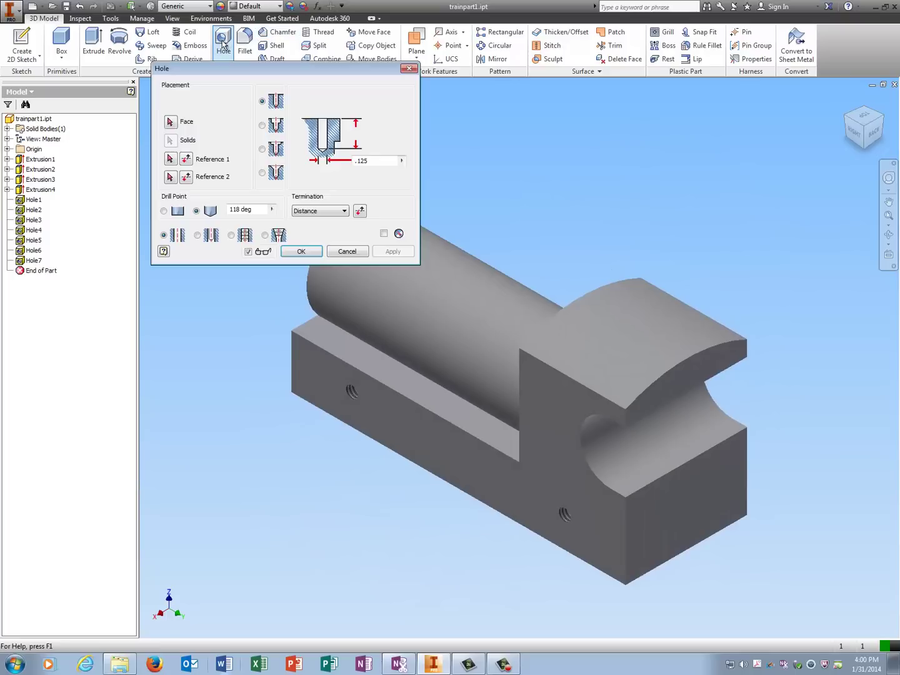
pyautogui.click(691, 518)
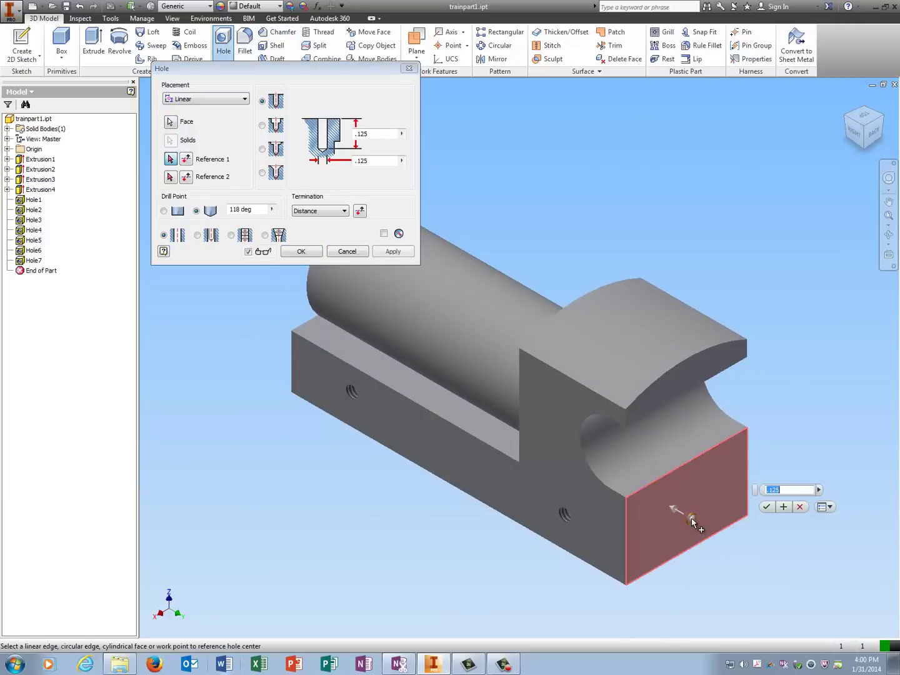
pyautogui.click(369, 160)
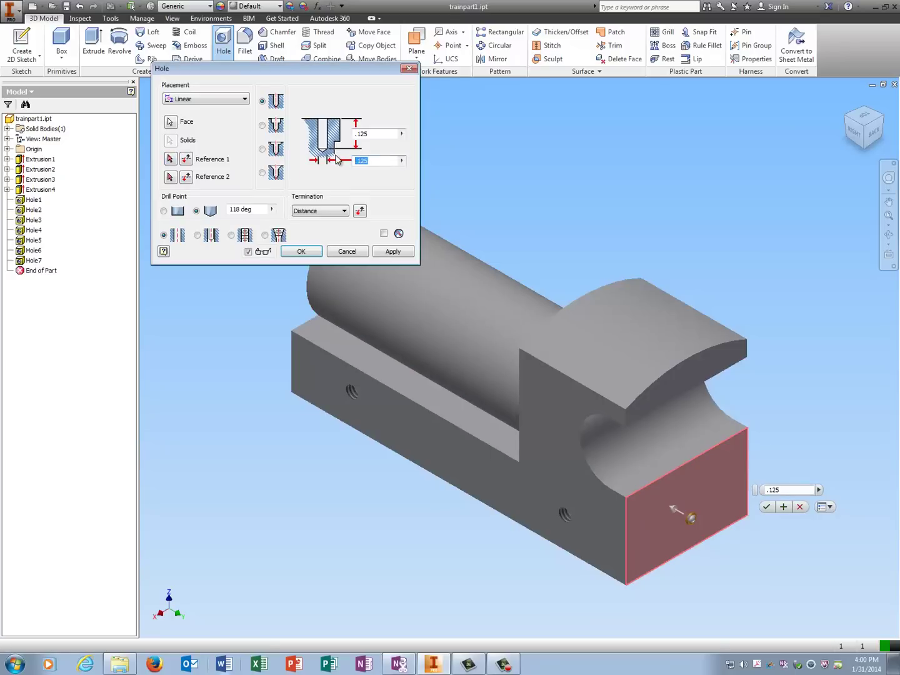
pyautogui.write('.25')
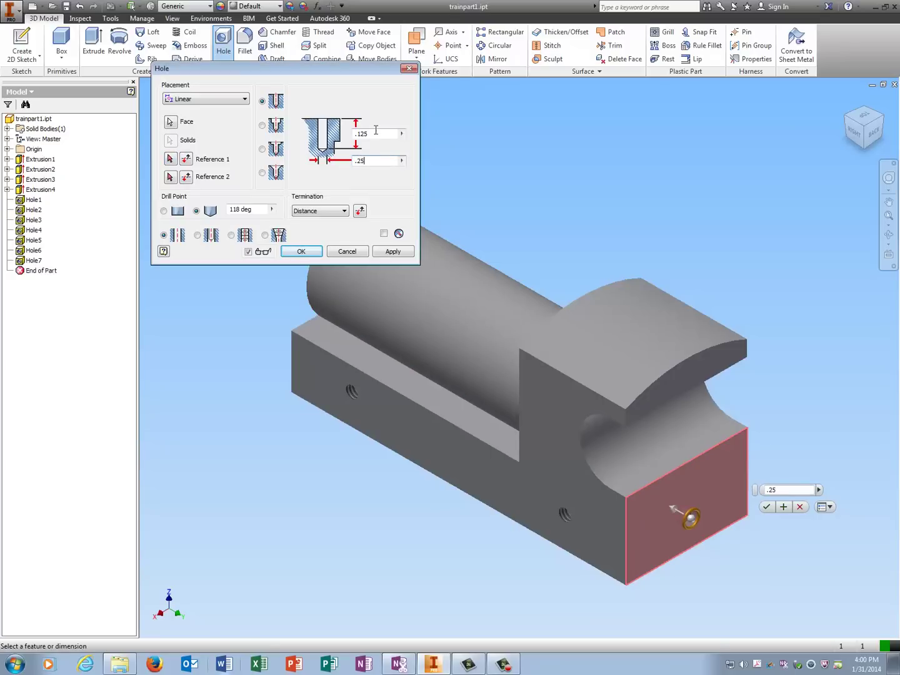
pyautogui.click(357, 133)
pyautogui.write('.')
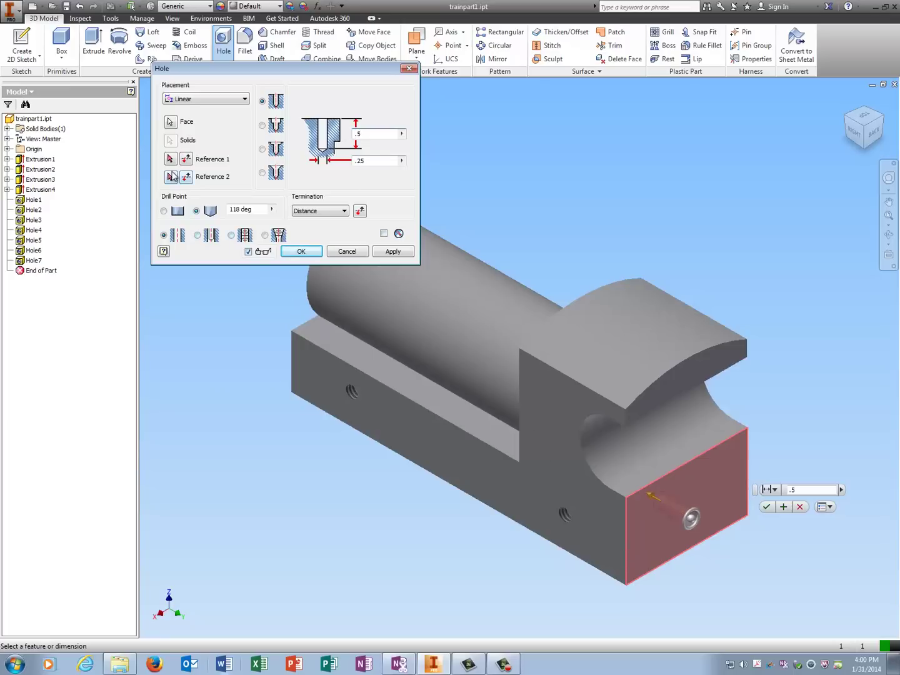
# Step: Position Hole8 1.000 from the left edge and .375 from the bottom, then create it
pyautogui.click(170, 159)
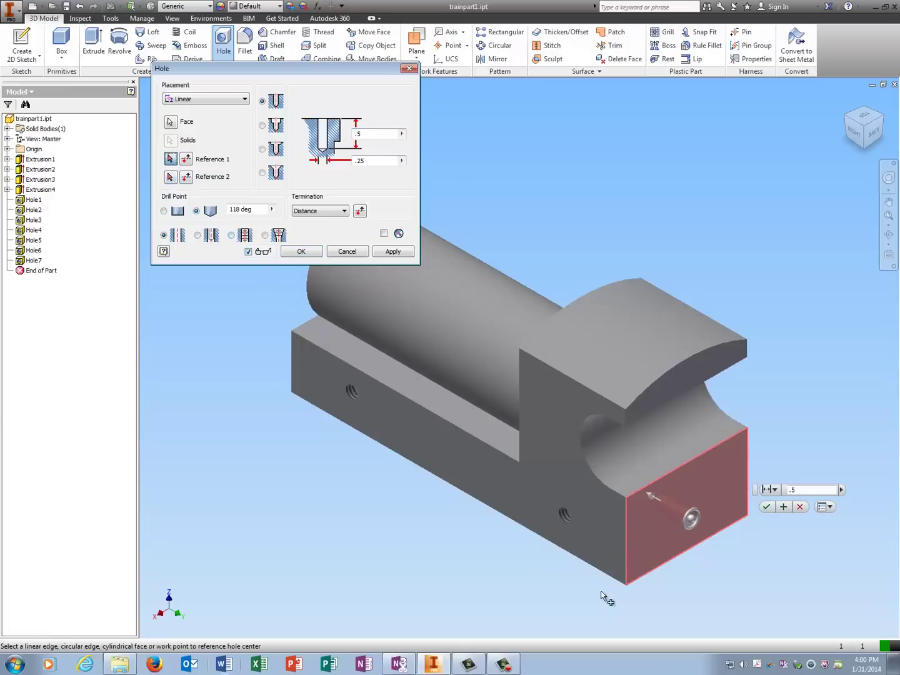
pyautogui.click(628, 549)
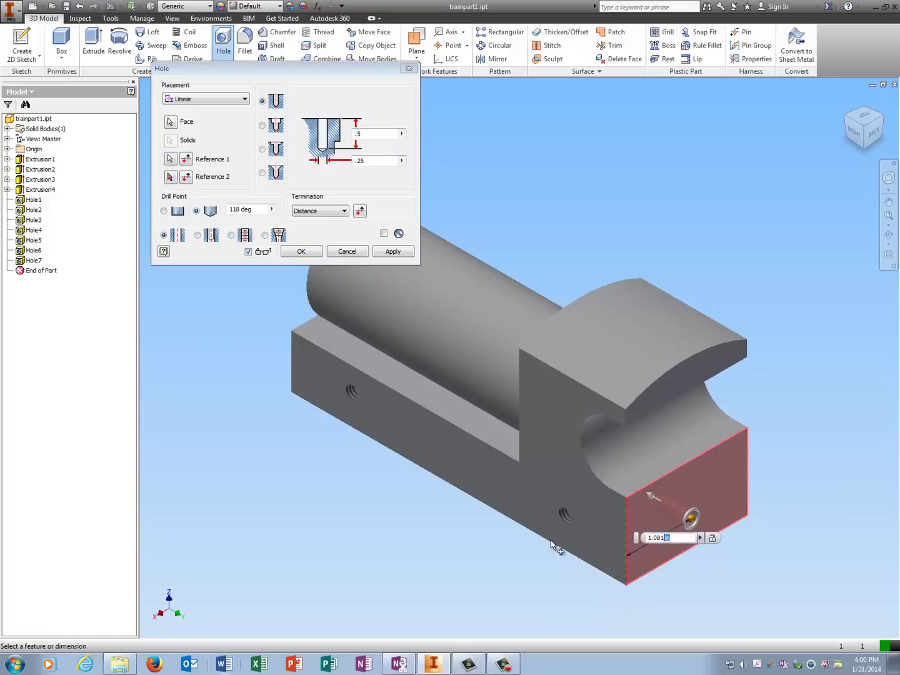
pyautogui.write('1')
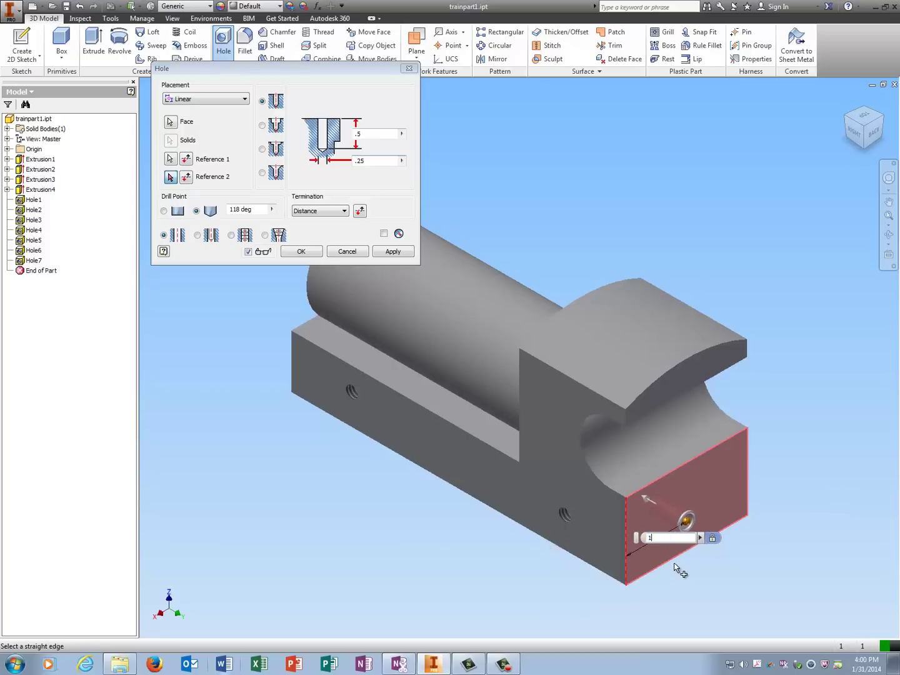
pyautogui.click(673, 559)
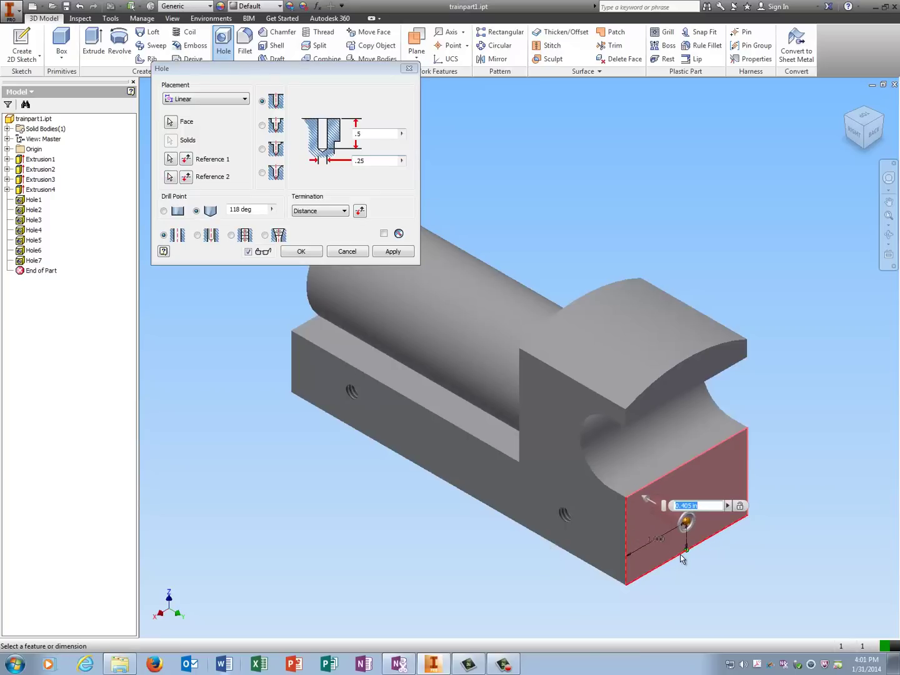
pyautogui.write('.375')
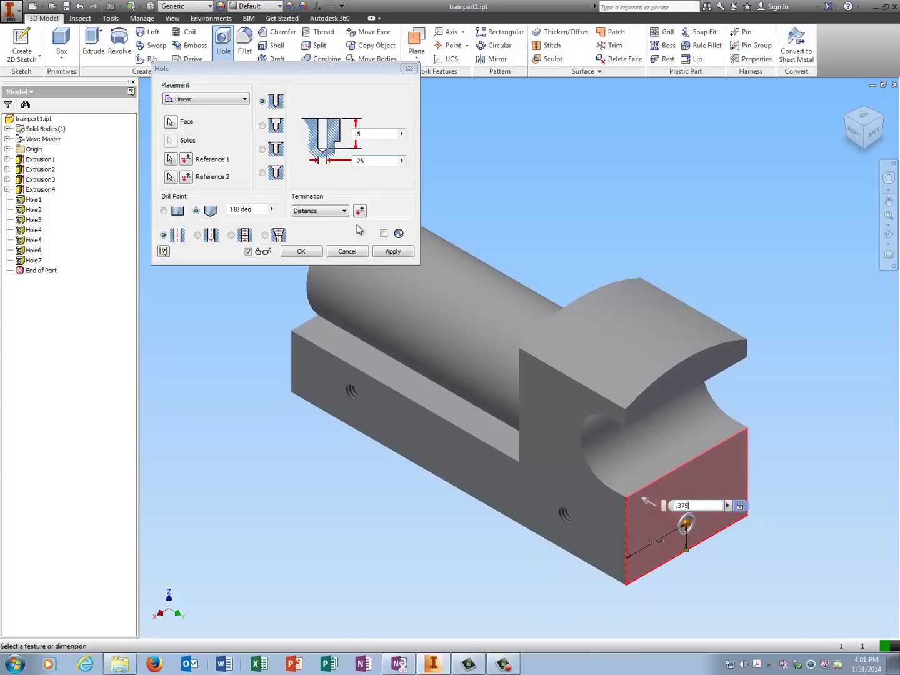
pyautogui.click(375, 253)
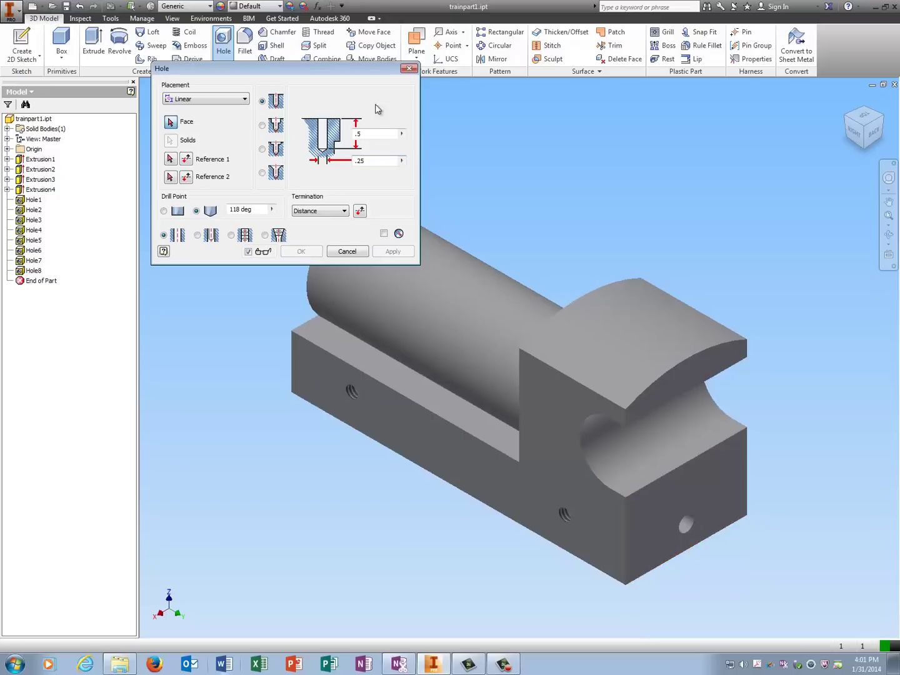
pyautogui.click(410, 70)
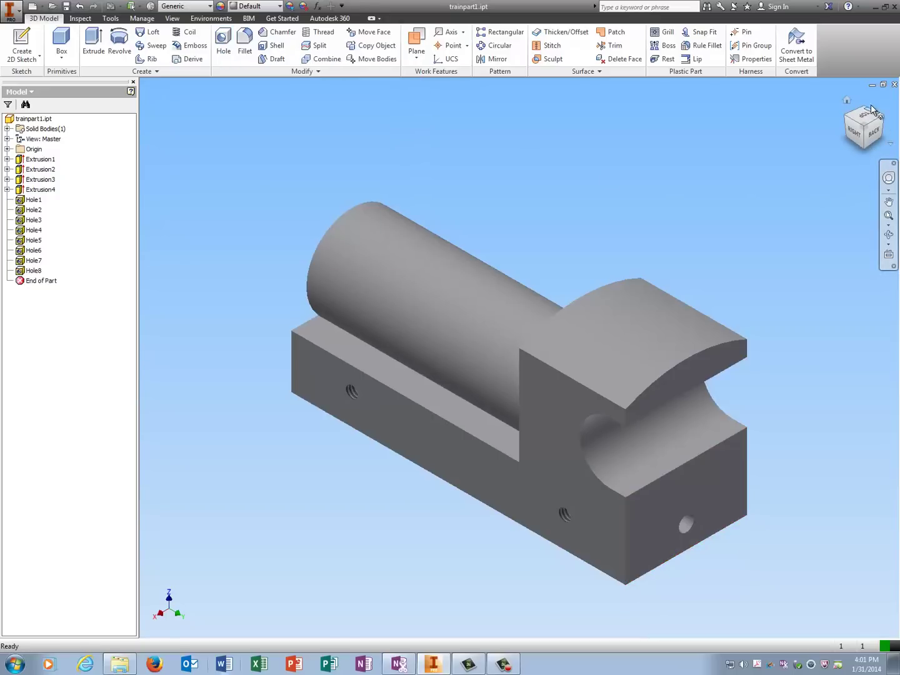
pyautogui.click(849, 105)
# Step: Create Work Plane1 tangent to the cylinder top and parallel to the adjacent flat face
pyautogui.click(847, 102)
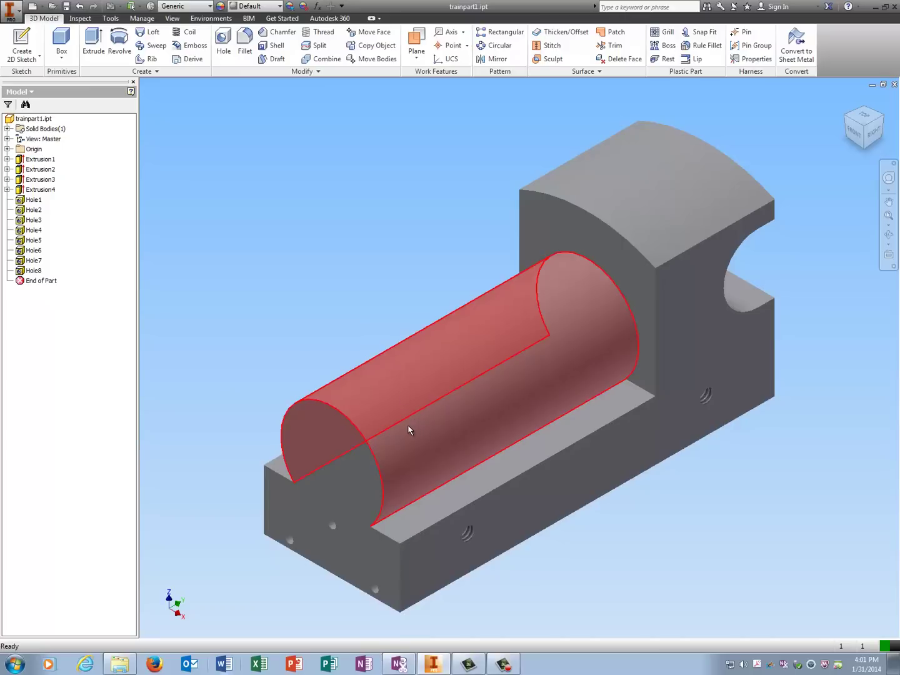
pyautogui.click(22, 44)
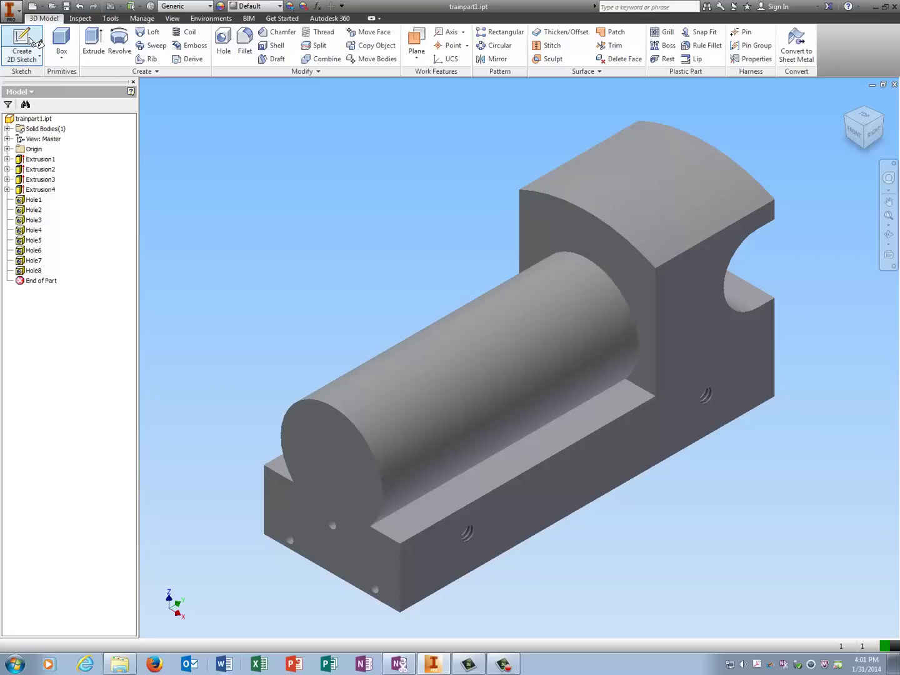
pyautogui.click(414, 59)
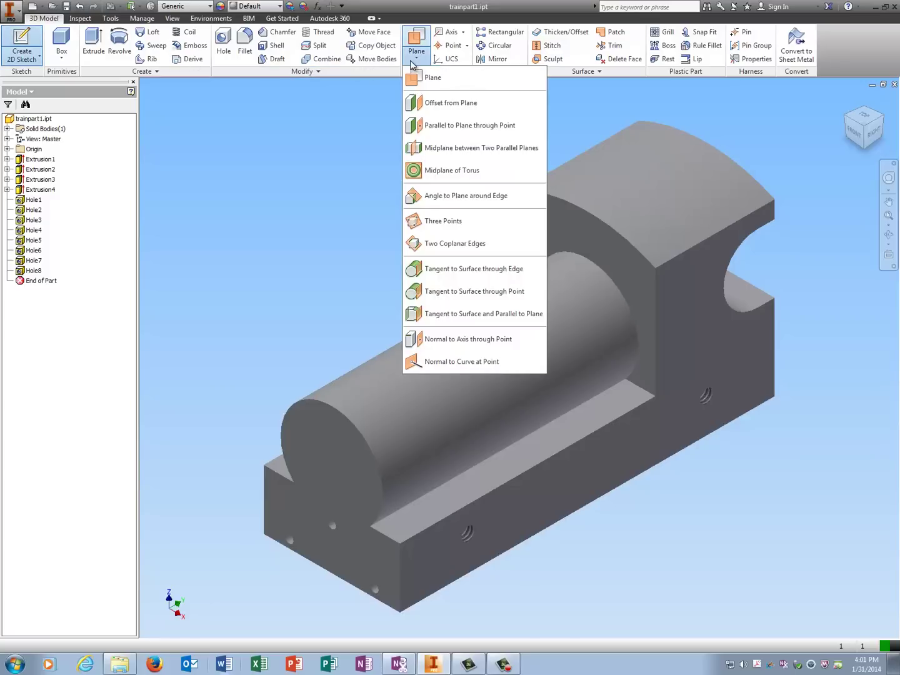
pyautogui.click(475, 319)
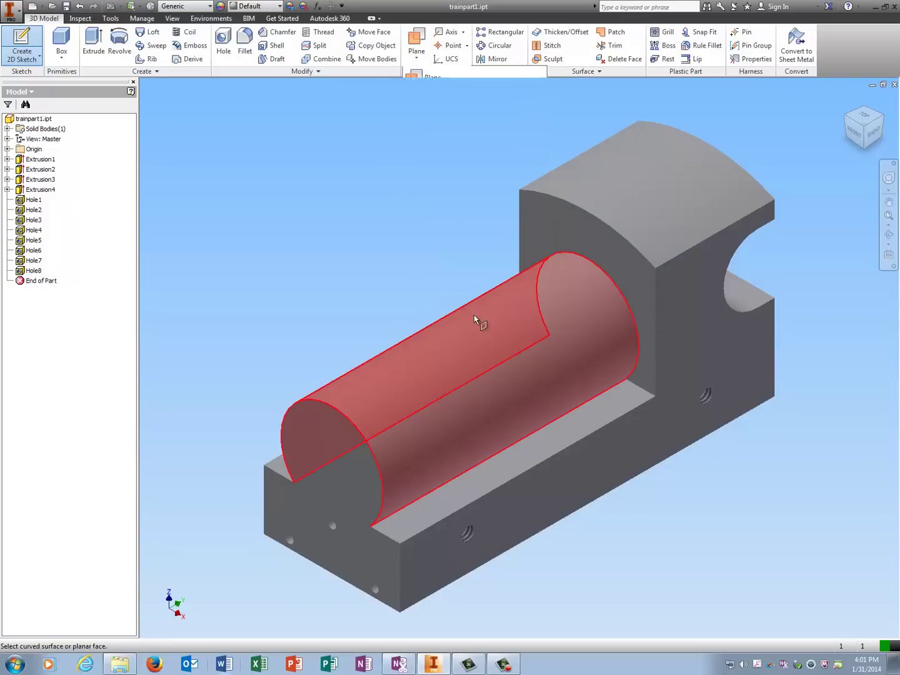
pyautogui.click(437, 365)
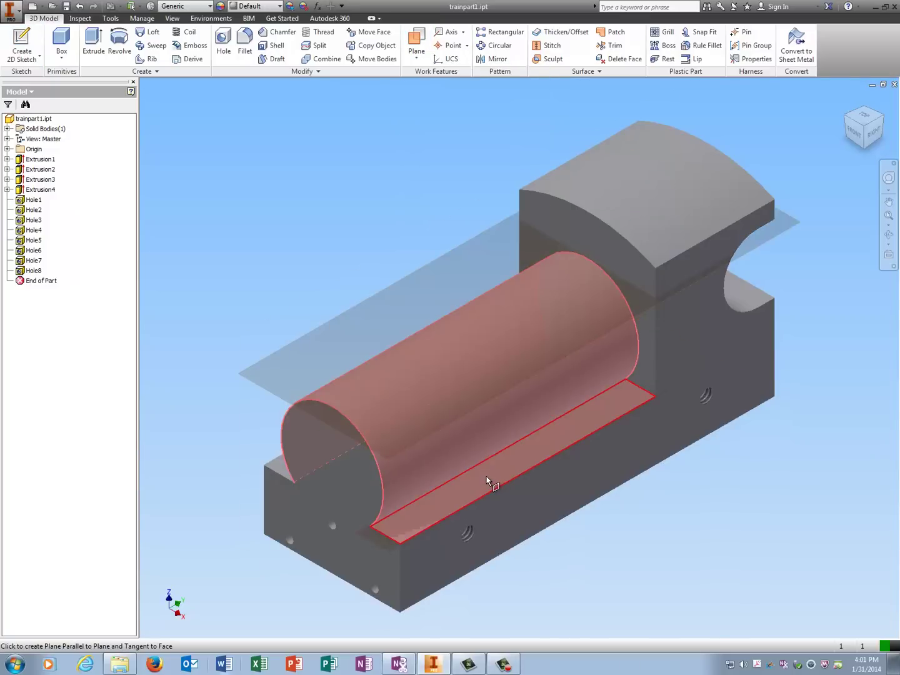
pyautogui.click(487, 478)
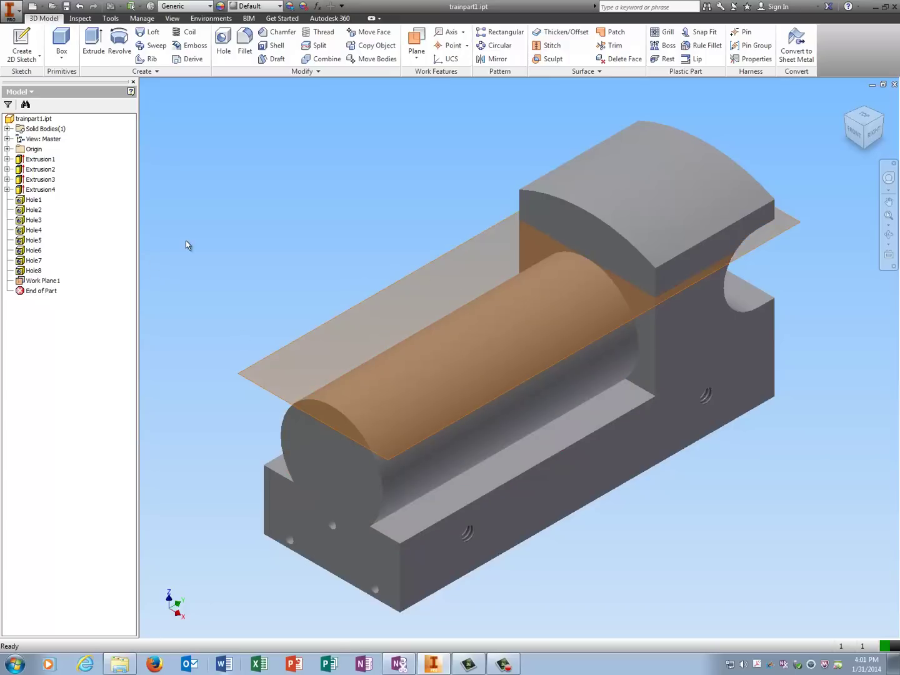
pyautogui.click(857, 138)
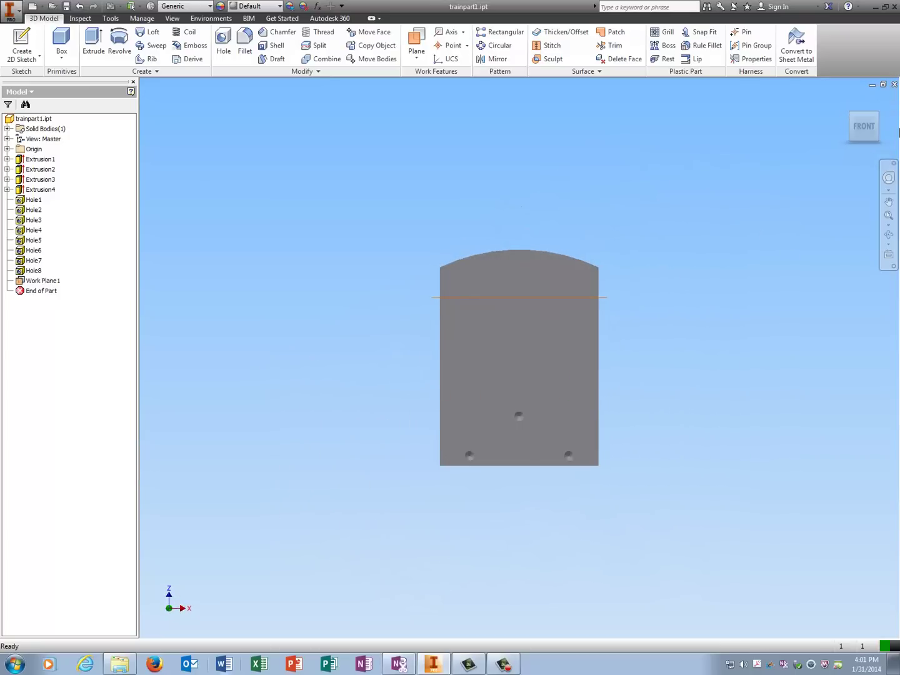
pyautogui.click(852, 111)
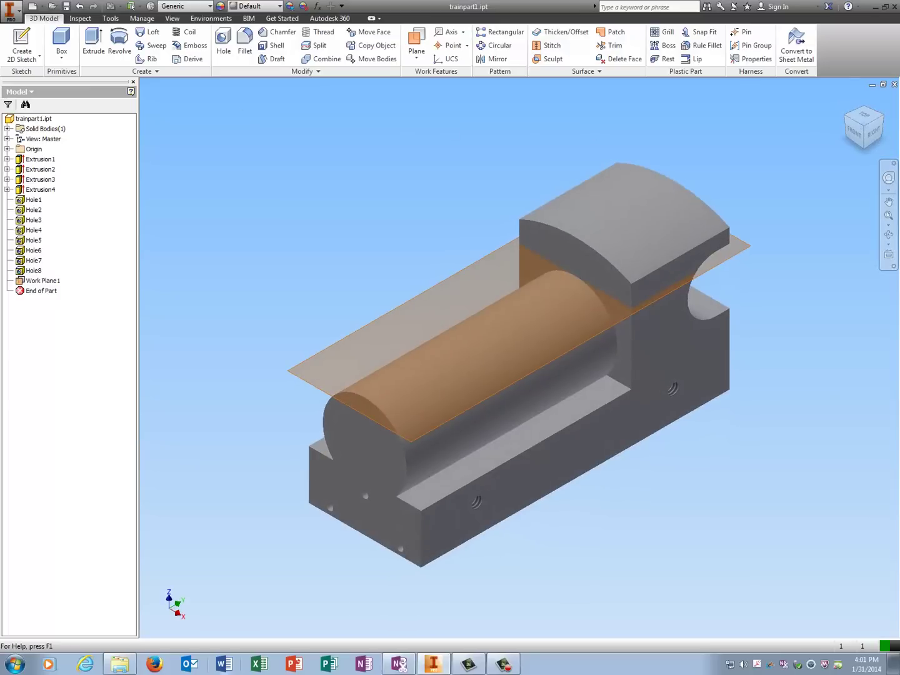
# Step: Start a sketch on Work Plane1, project the part edges, and place a centre point
pyautogui.click(19, 40)
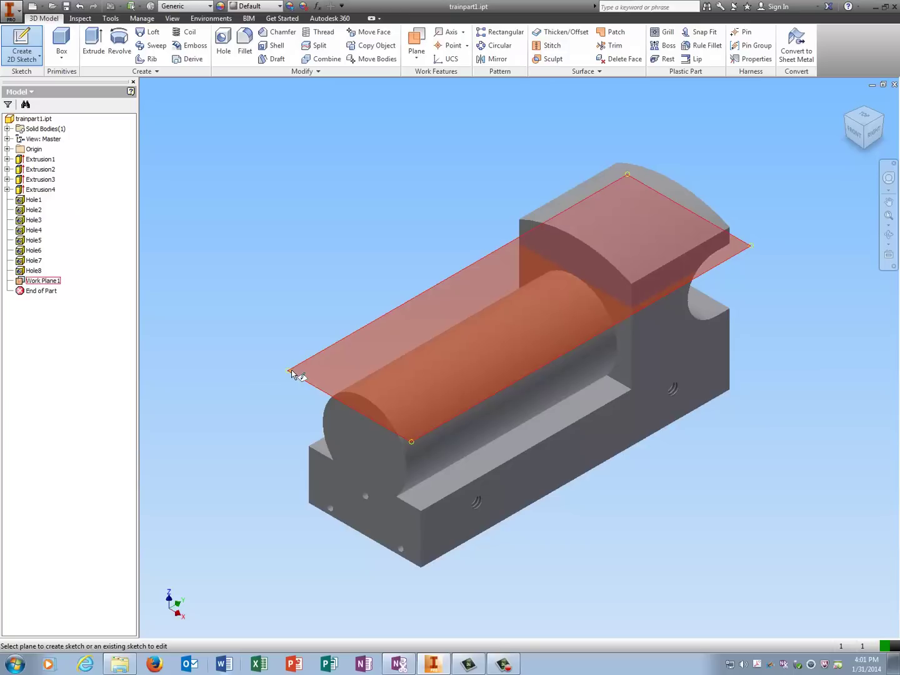
pyautogui.click(292, 374)
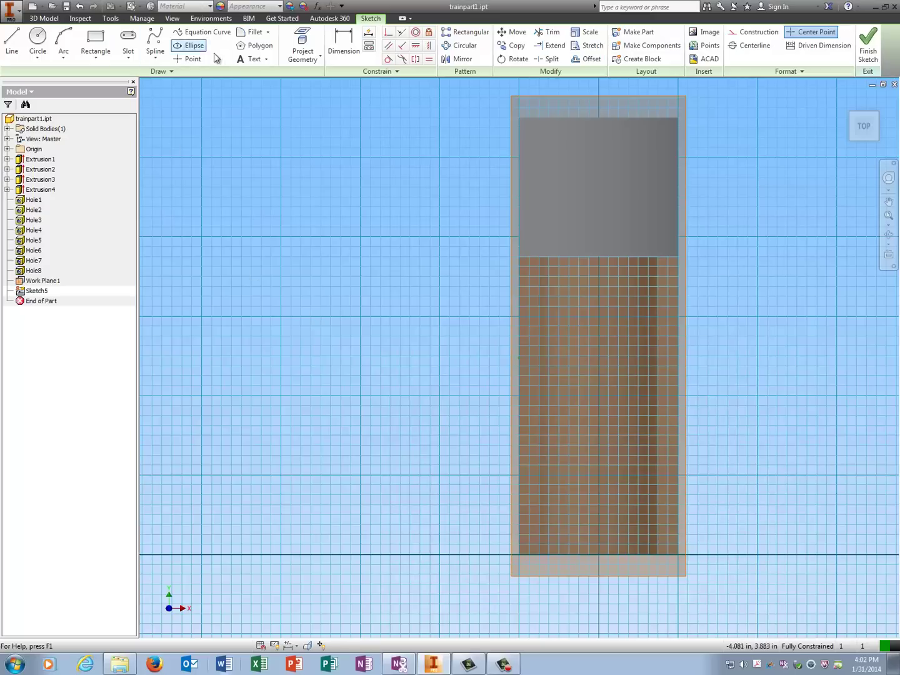
pyautogui.click(300, 42)
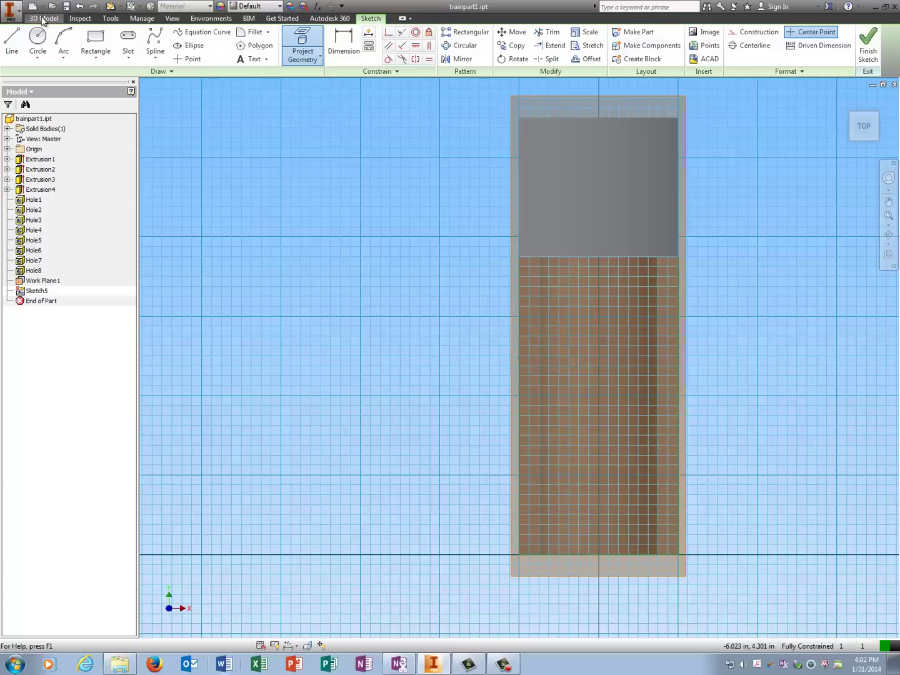
pyautogui.click(187, 58)
pyautogui.click(585, 504)
# Step: Dimension the centre point 1.000 from the left edge and .875 from the bottom edge
pyautogui.click(341, 61)
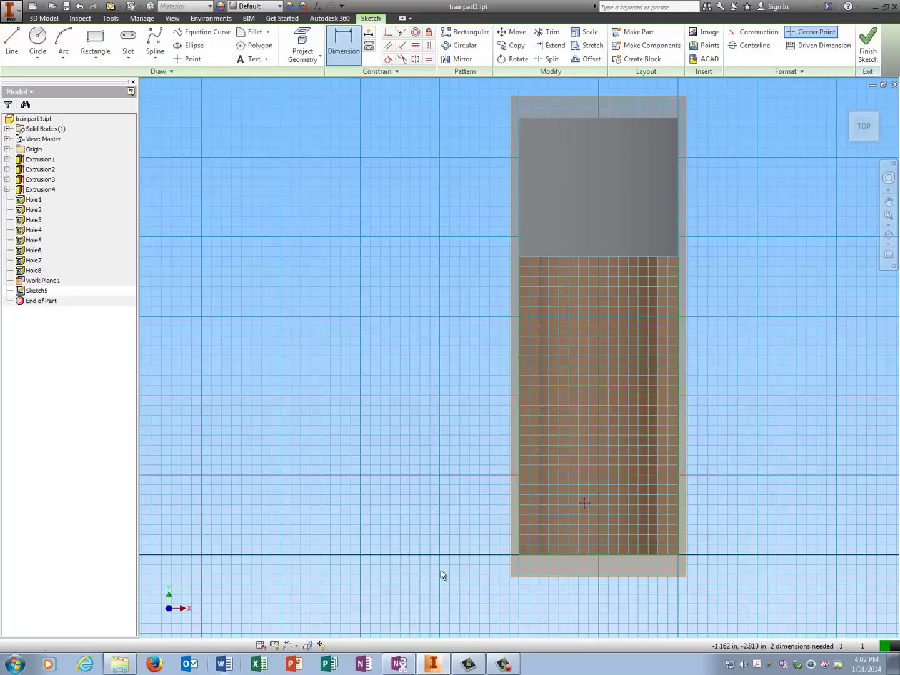
pyautogui.click(517, 504)
pyautogui.click(585, 502)
pyautogui.click(563, 513)
pyautogui.write('1')
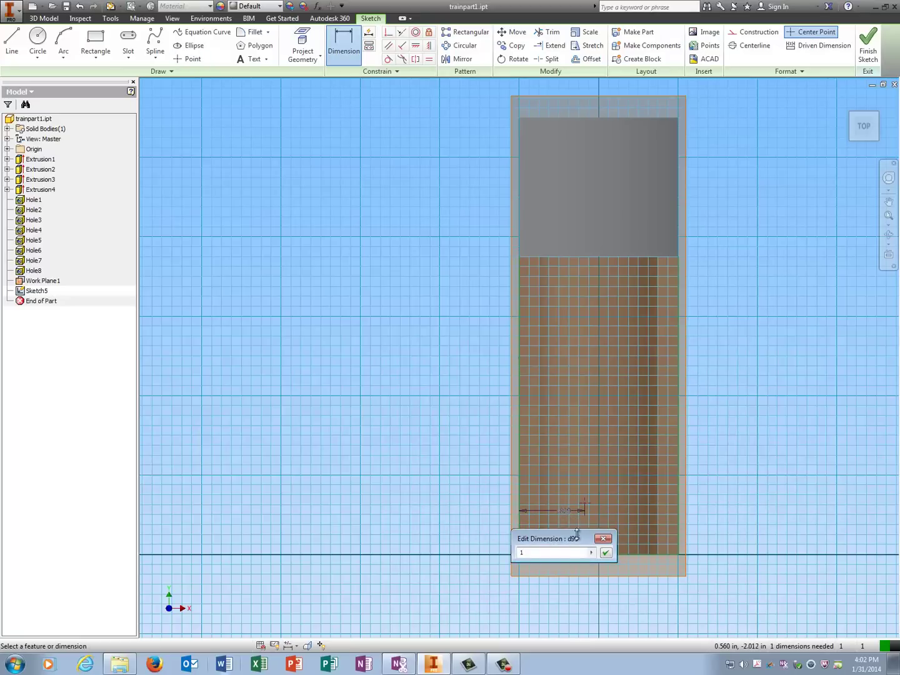
pyautogui.click(605, 553)
pyautogui.click(603, 553)
pyautogui.click(599, 504)
pyautogui.click(633, 522)
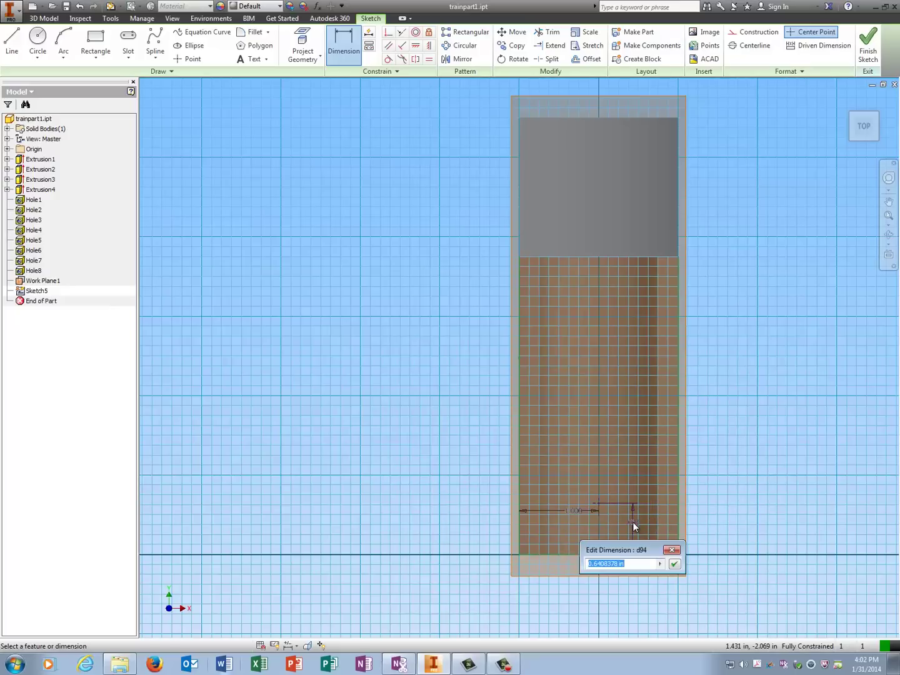
pyautogui.write('.875')
pyautogui.click(675, 564)
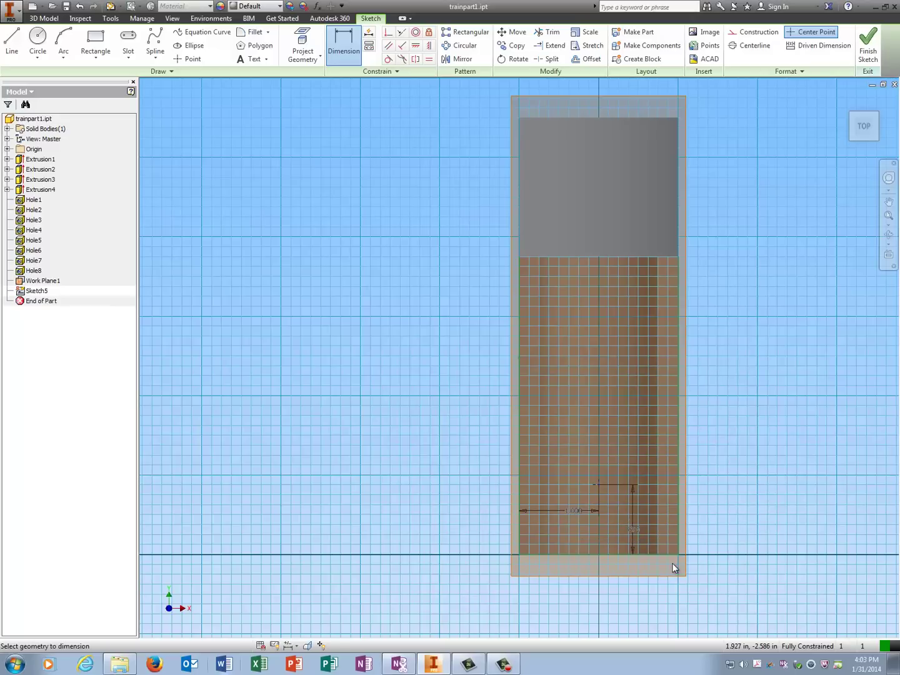
# Step: Finish the sketch and cut Hole9, a flat-bottom hole .5 in diameter and .25 deep, at the point
pyautogui.click(867, 44)
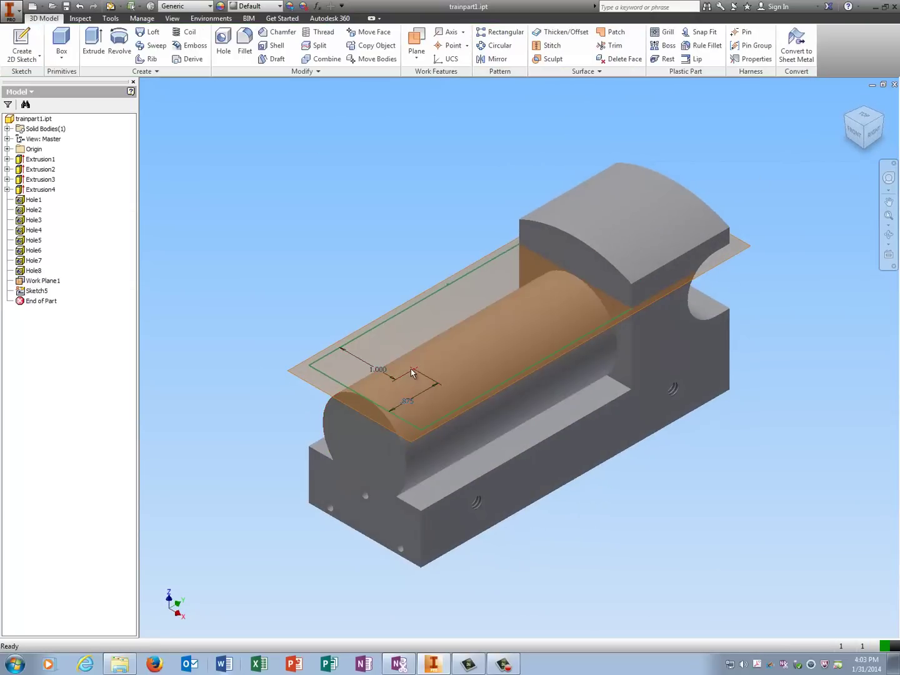
pyautogui.click(223, 40)
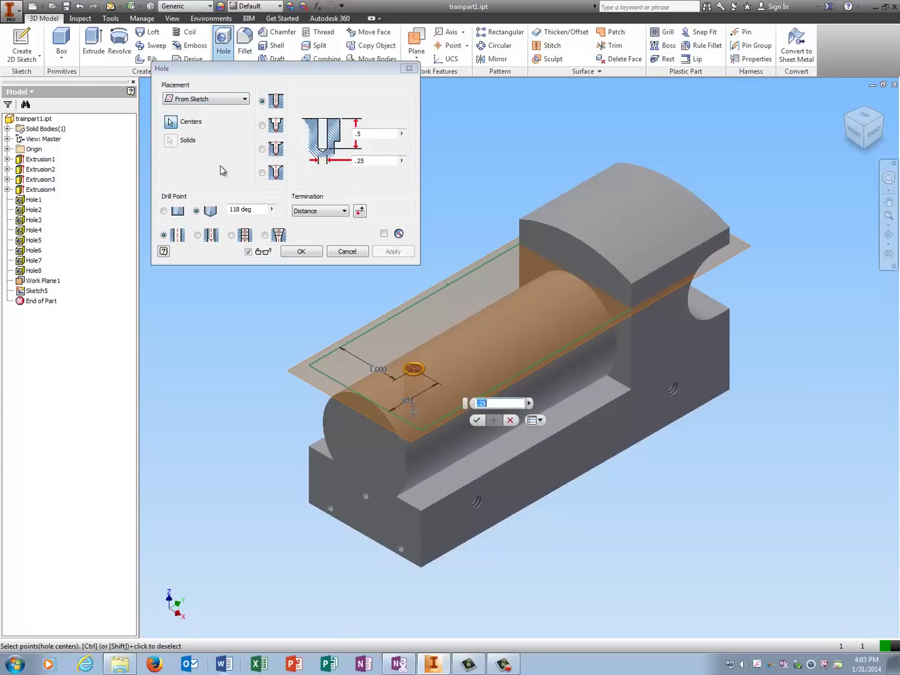
pyautogui.click(163, 211)
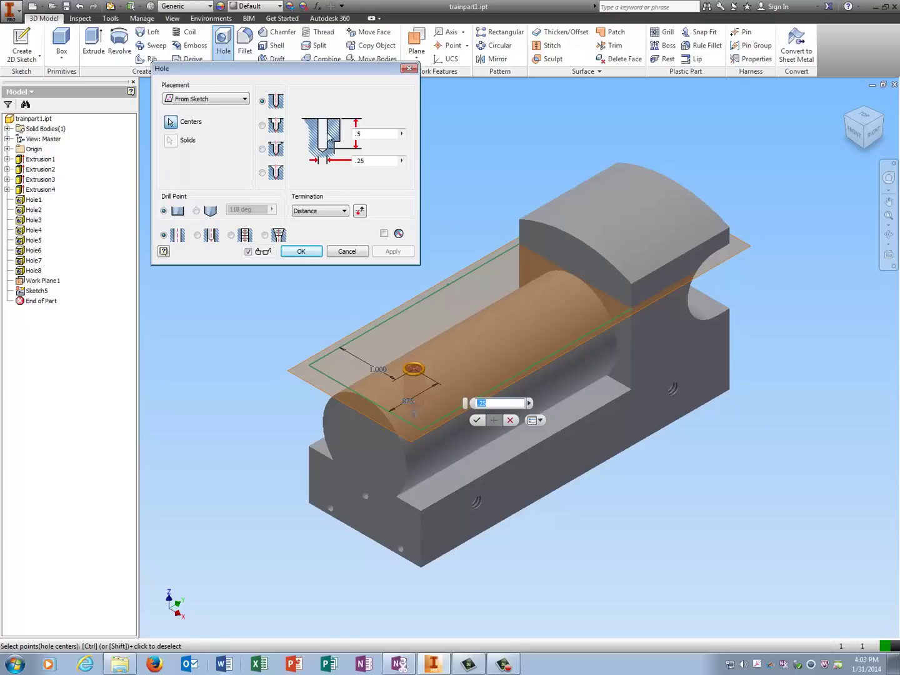
pyautogui.doubleClick(370, 162)
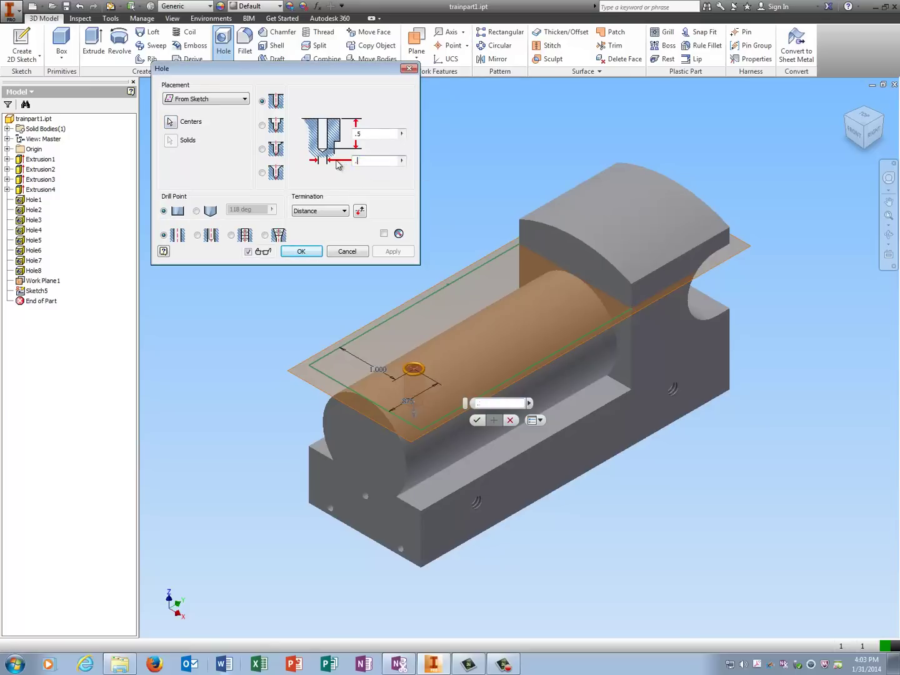
pyautogui.doubleClick(351, 136)
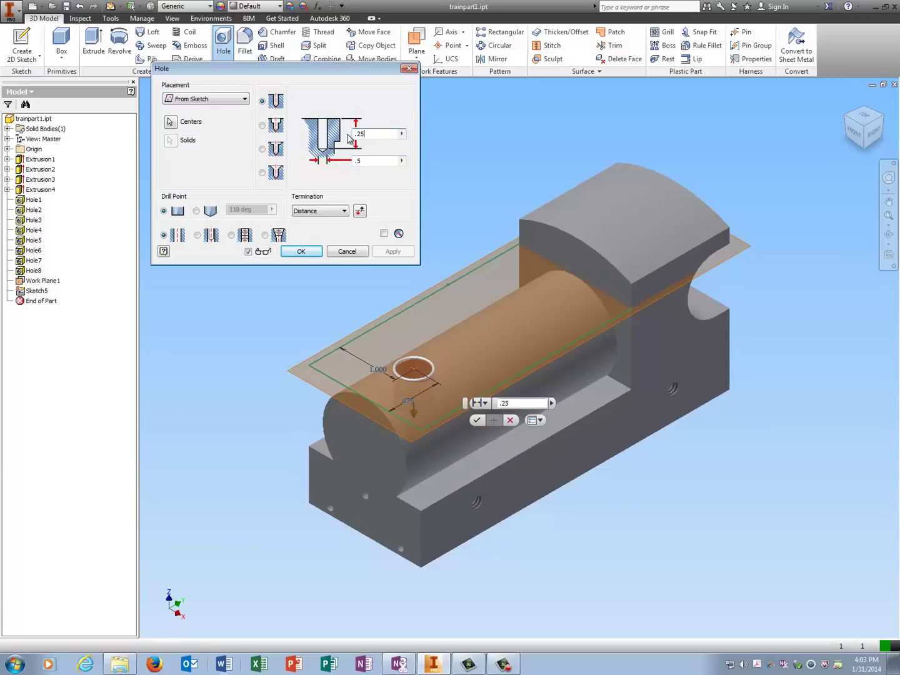
pyautogui.click(300, 252)
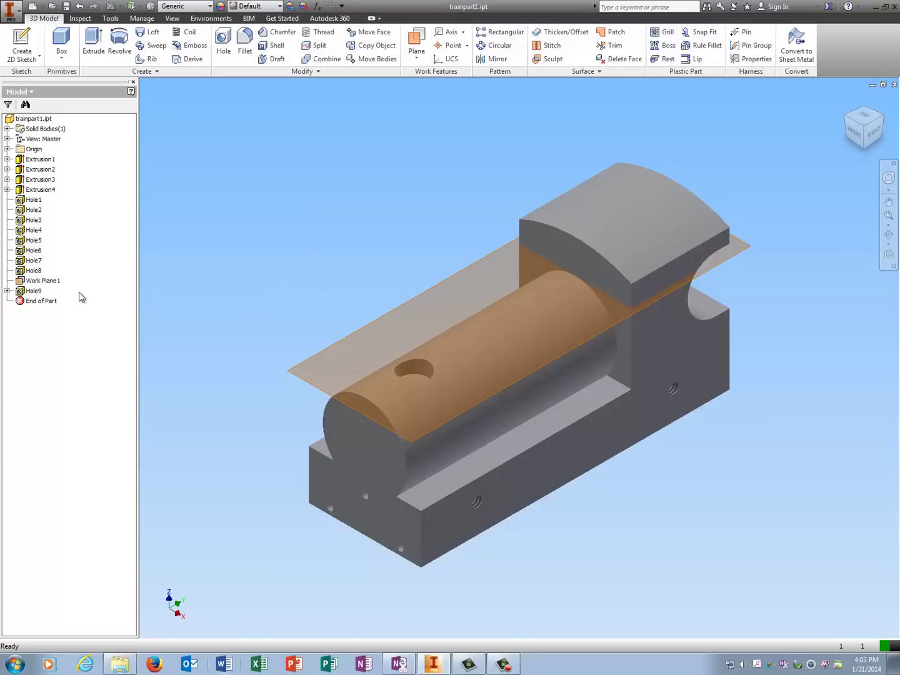
# Step: Turn off the visibility of Work Plane1 so only the part with its nine holes shows
pyautogui.rightClick(47, 285)
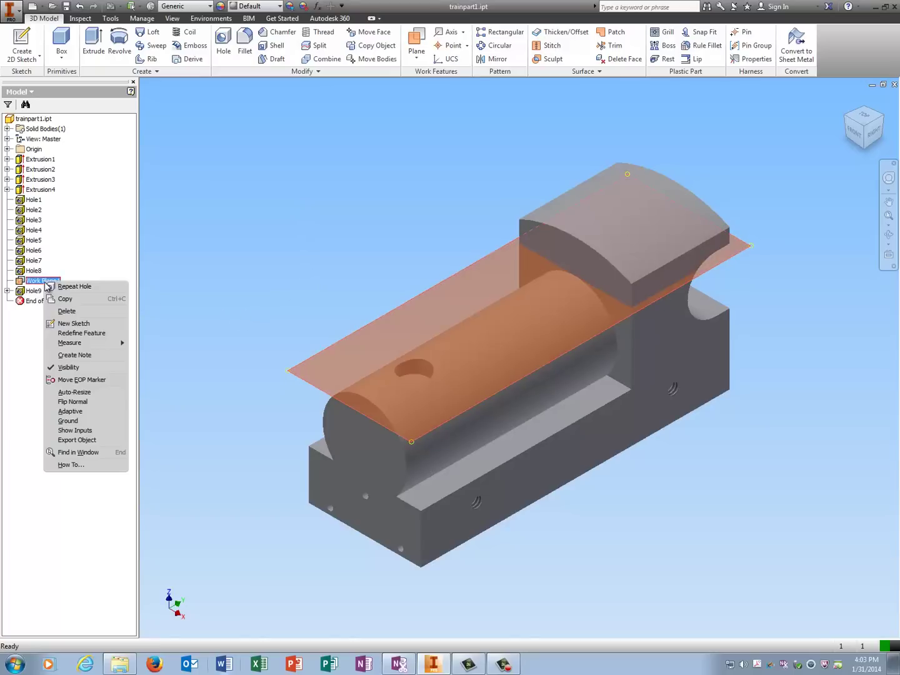
pyautogui.click(70, 368)
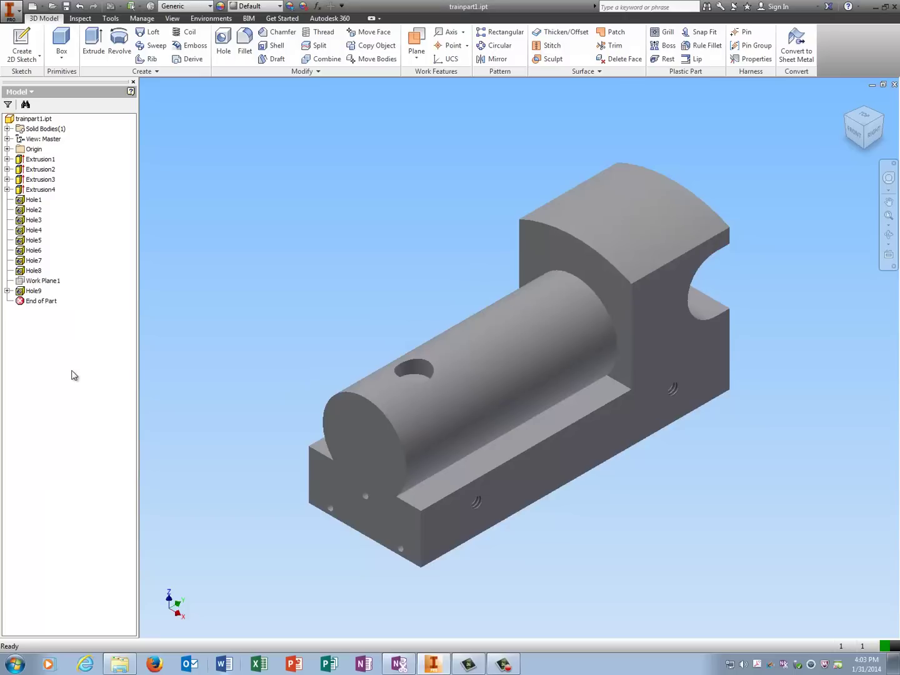